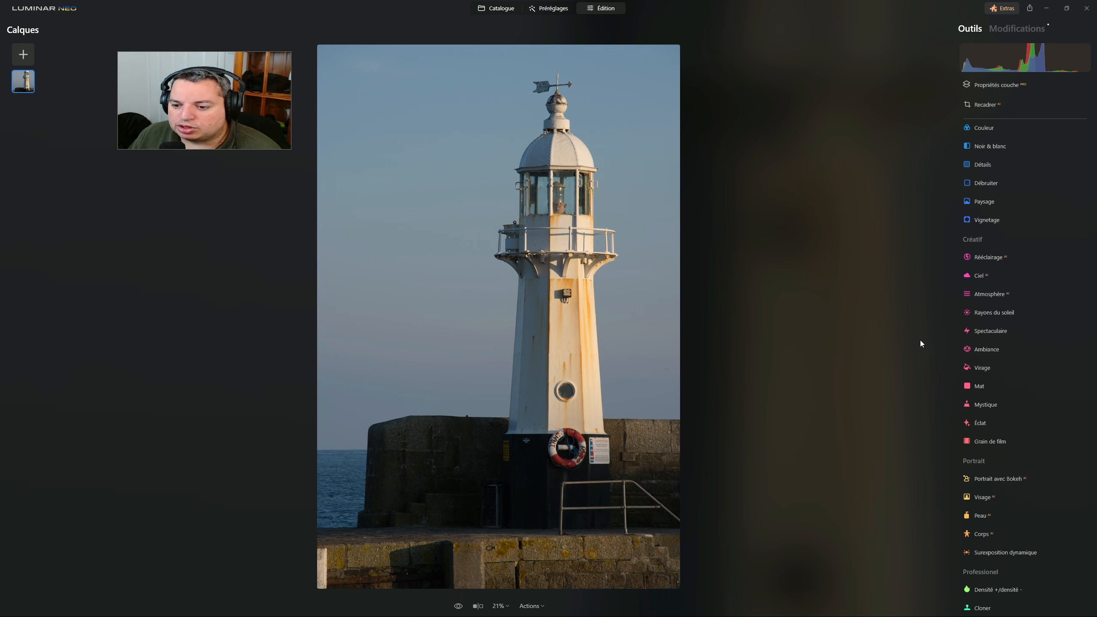
# - Enable automatic distortion correction, chromatic aberration correction and automatic defringing (Bichromie automatique) in the RAW development optics settings
pyautogui.scroll(5, 997, 318)
pyautogui.click(993, 278)
pyautogui.scroll(-5, 1050, 354)
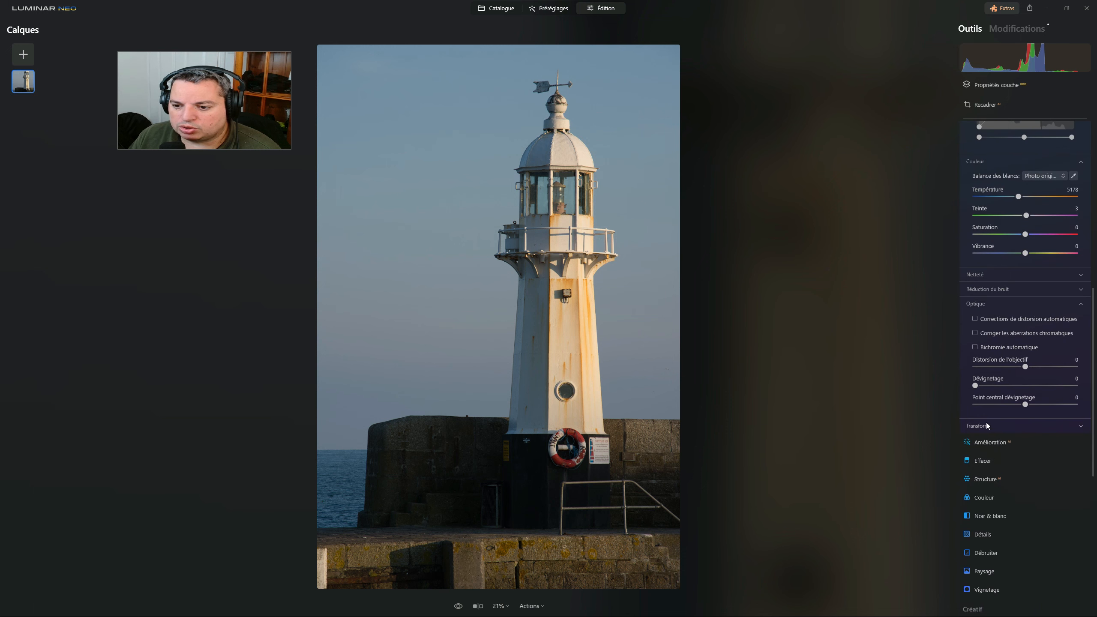
pyautogui.click(975, 319)
pyautogui.click(975, 333)
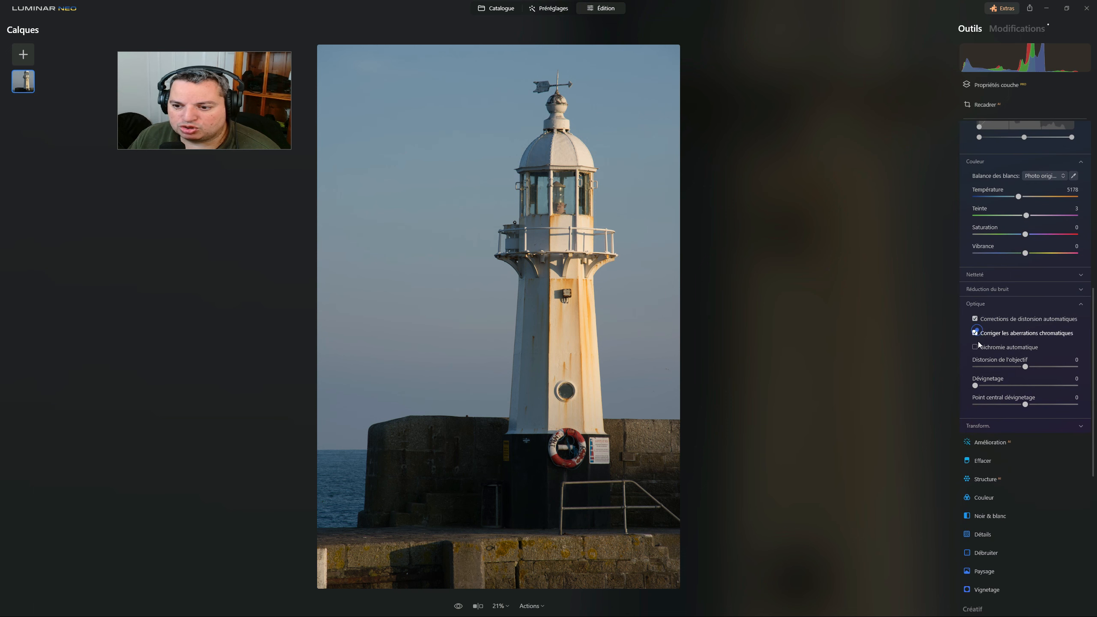
pyautogui.click(975, 346)
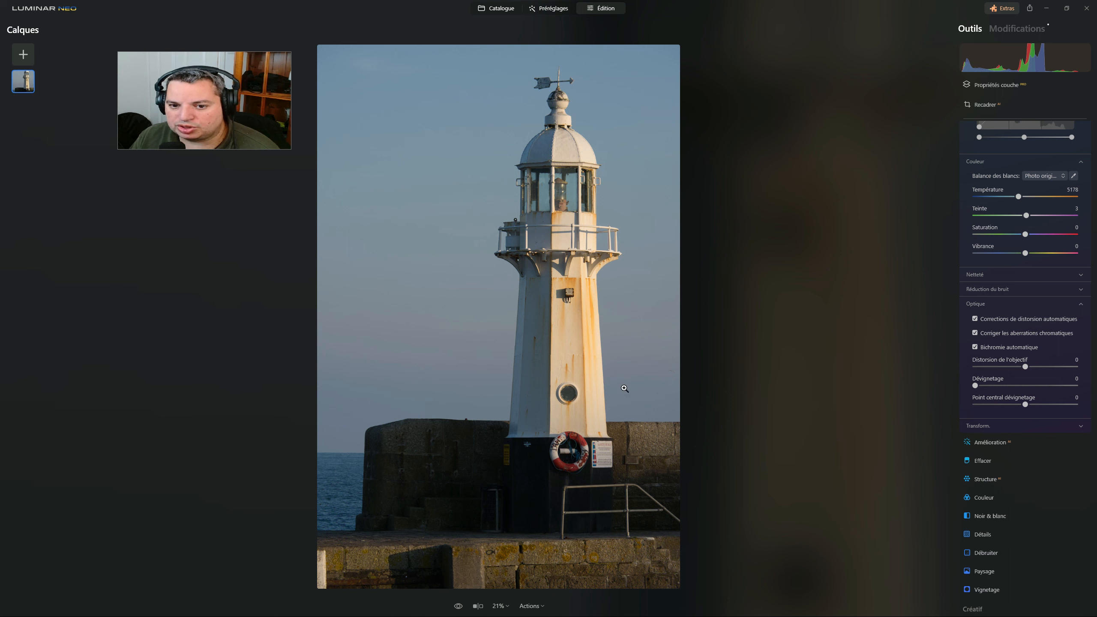
# - Crop the photo at its original ratio to the lighthouse's upper part, from the weather vane down to the round window
pyautogui.scroll(8, 1067, 186)
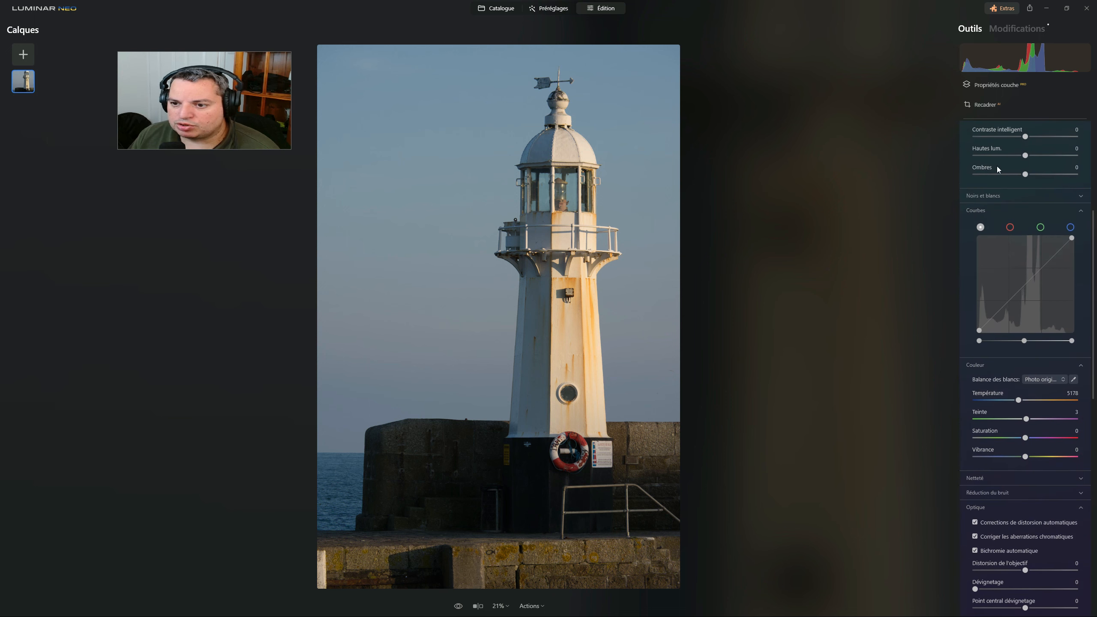
pyautogui.scroll(3, 998, 130)
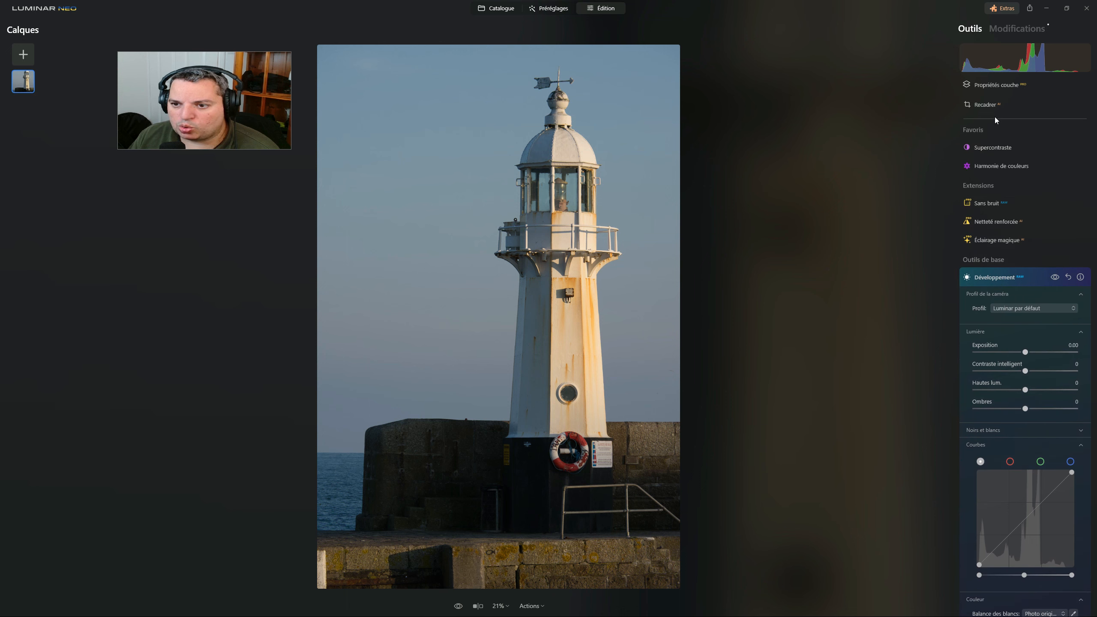
pyautogui.click(994, 106)
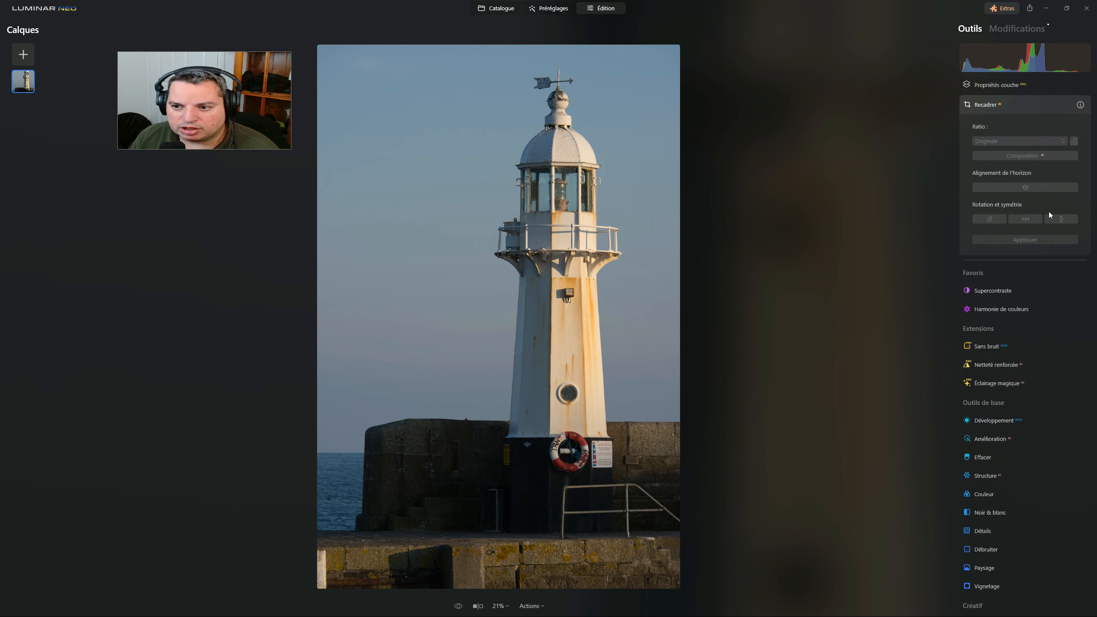
pyautogui.moveTo(319, 587); pyautogui.dragTo(377, 514)
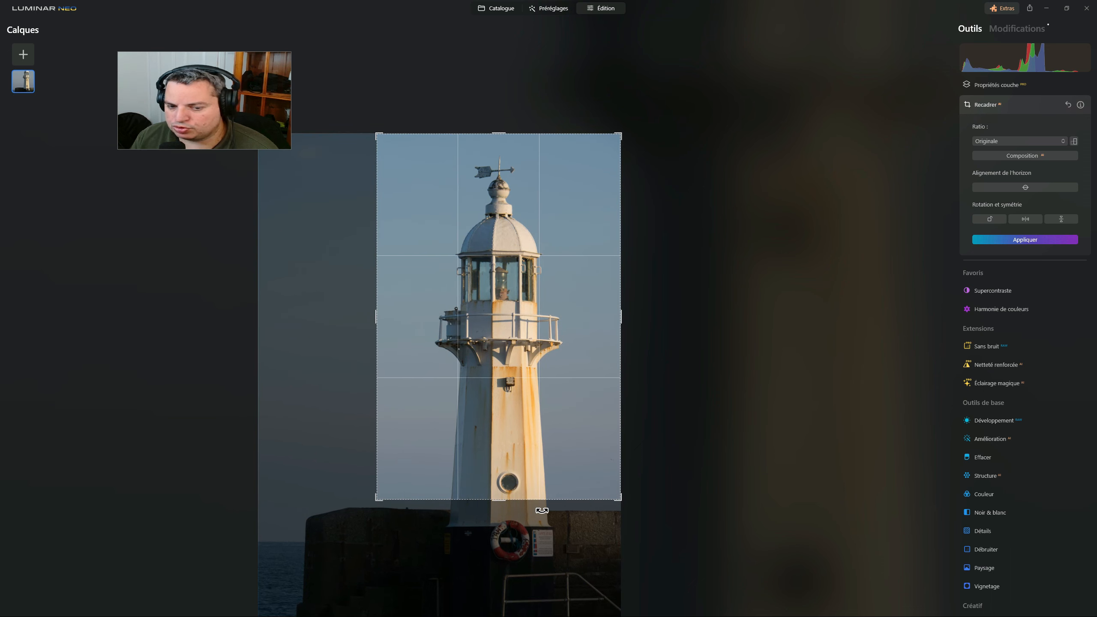
pyautogui.press('Return')
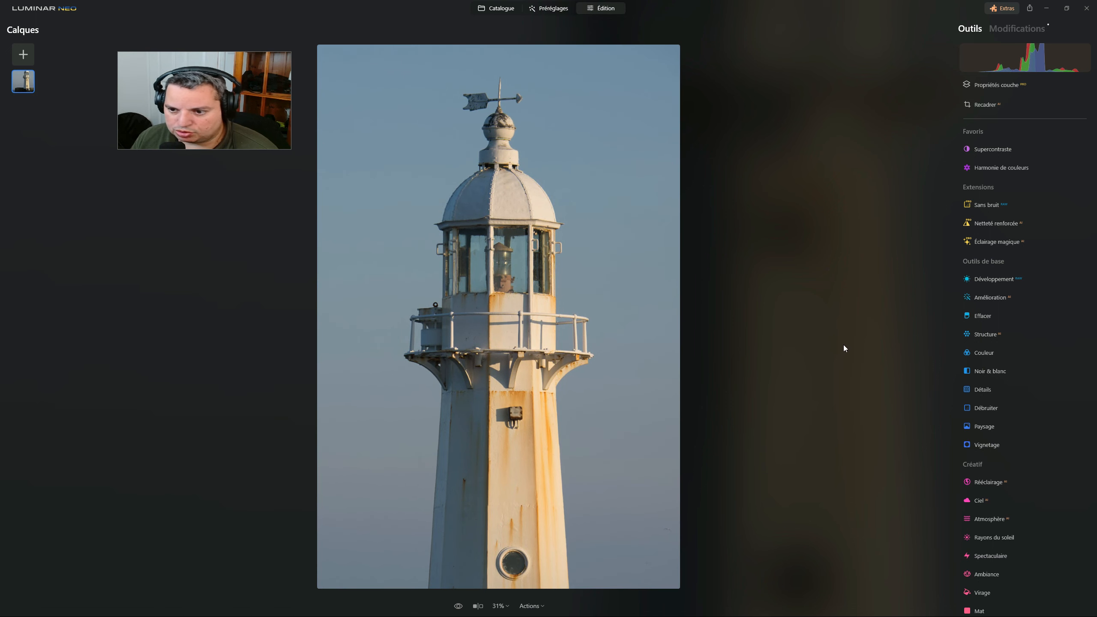
# - Set the white balance temperature of the RAW development to 3033
pyautogui.click(993, 278)
pyautogui.scroll(-5, 1038, 341)
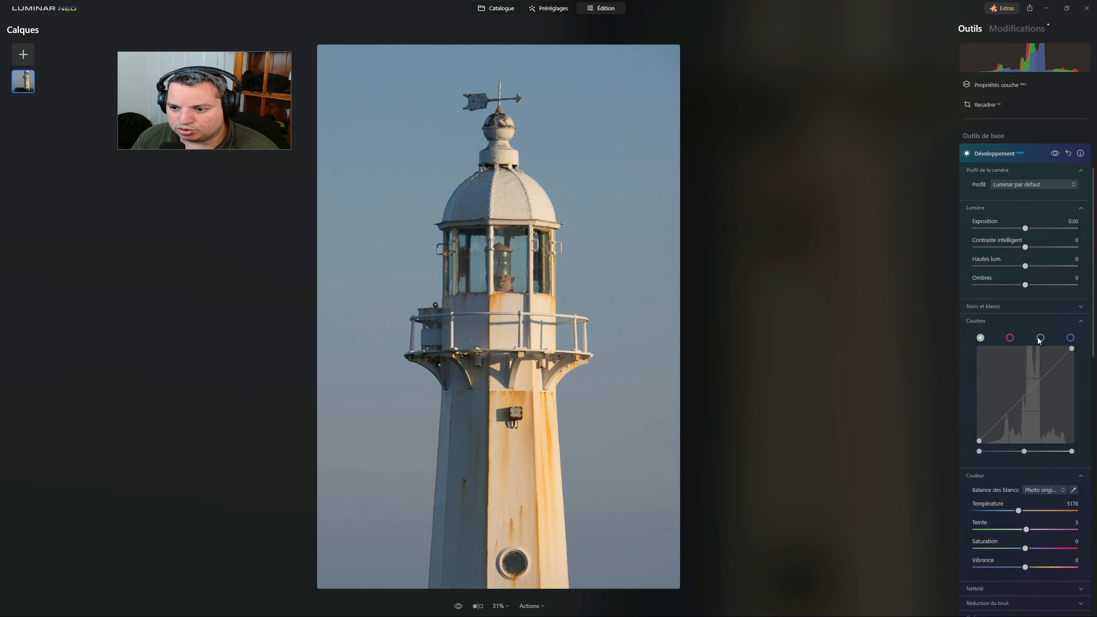
pyautogui.scroll(-2, 1038, 342)
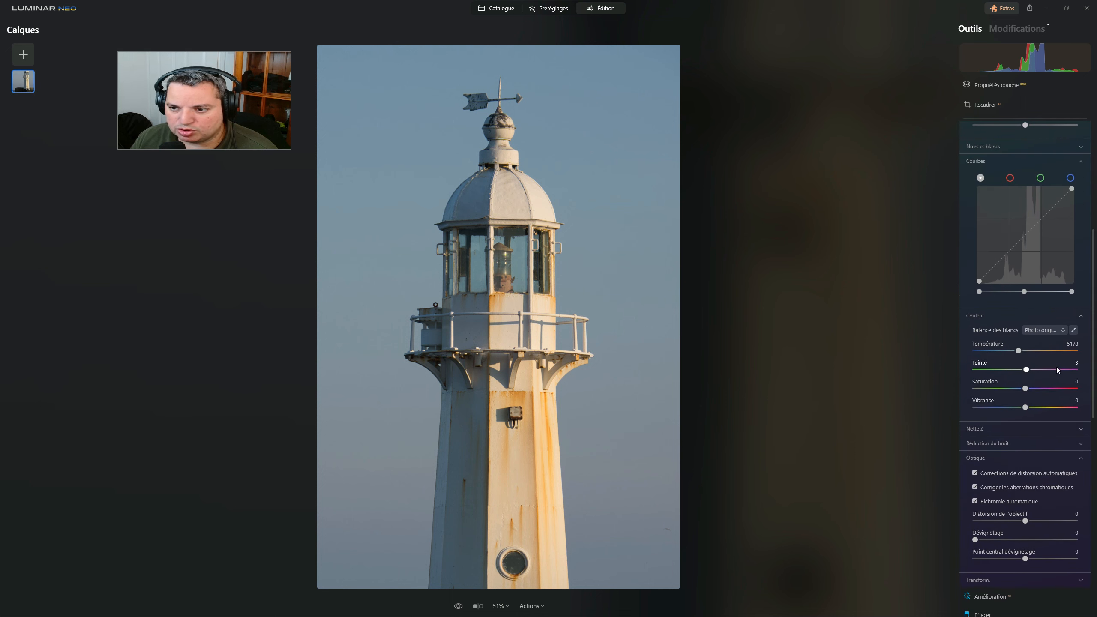
pyautogui.moveTo(1018, 351)
pyautogui.mouseDown()
pyautogui.moveTo(986, 350)
pyautogui.moveTo(999, 351)
pyautogui.mouseUp()
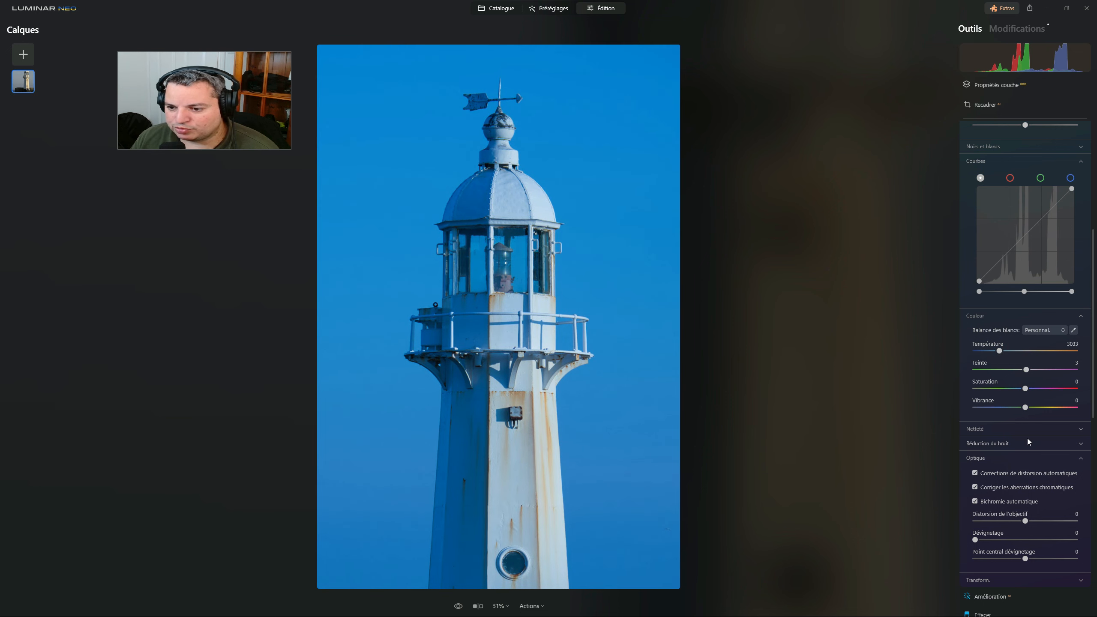
# - Set the exposure to -0.53 and pull the highlights end of the tone curve downward to darken the photo
pyautogui.scroll(4, 1069, 395)
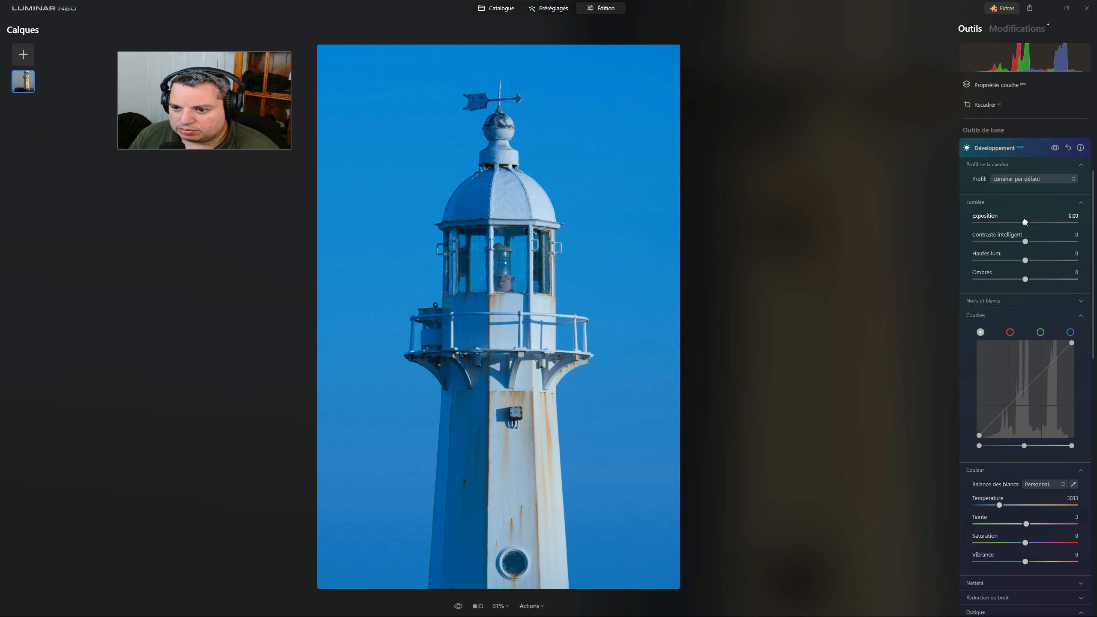
pyautogui.moveTo(1024, 222); pyautogui.dragTo(1020, 222)
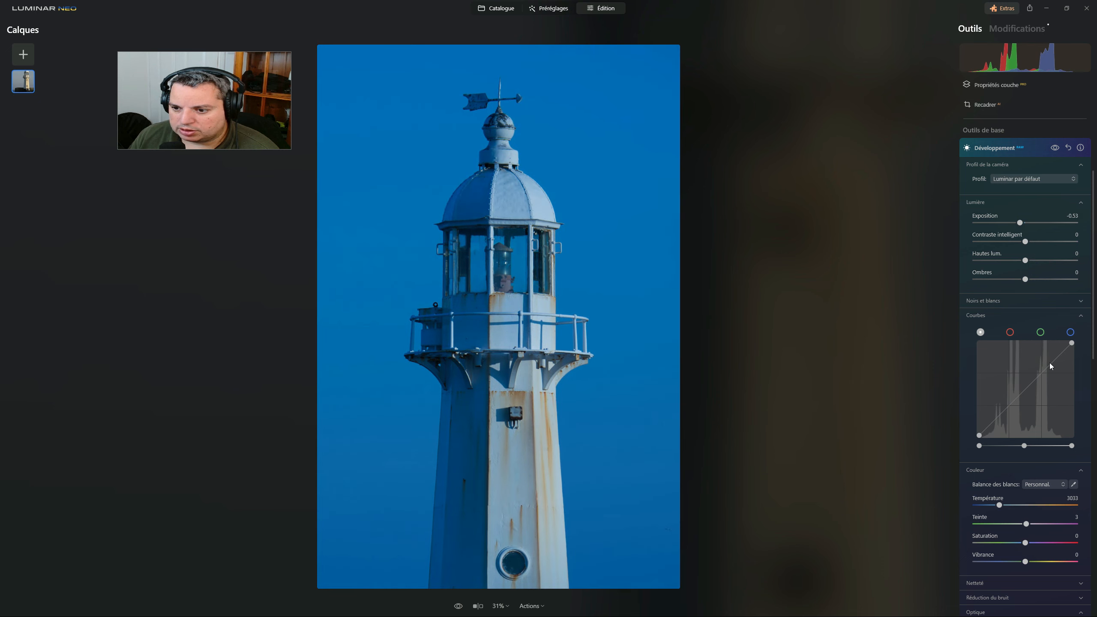
pyautogui.moveTo(1051, 360); pyautogui.dragTo(1056, 363)
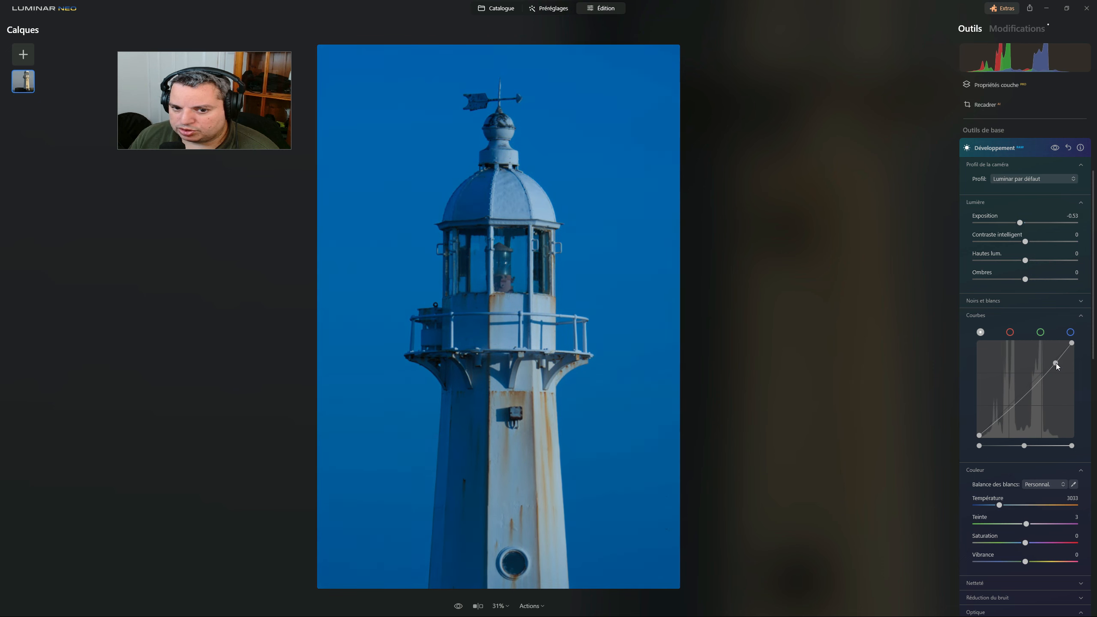
pyautogui.moveTo(1056, 363); pyautogui.dragTo(1056, 367)
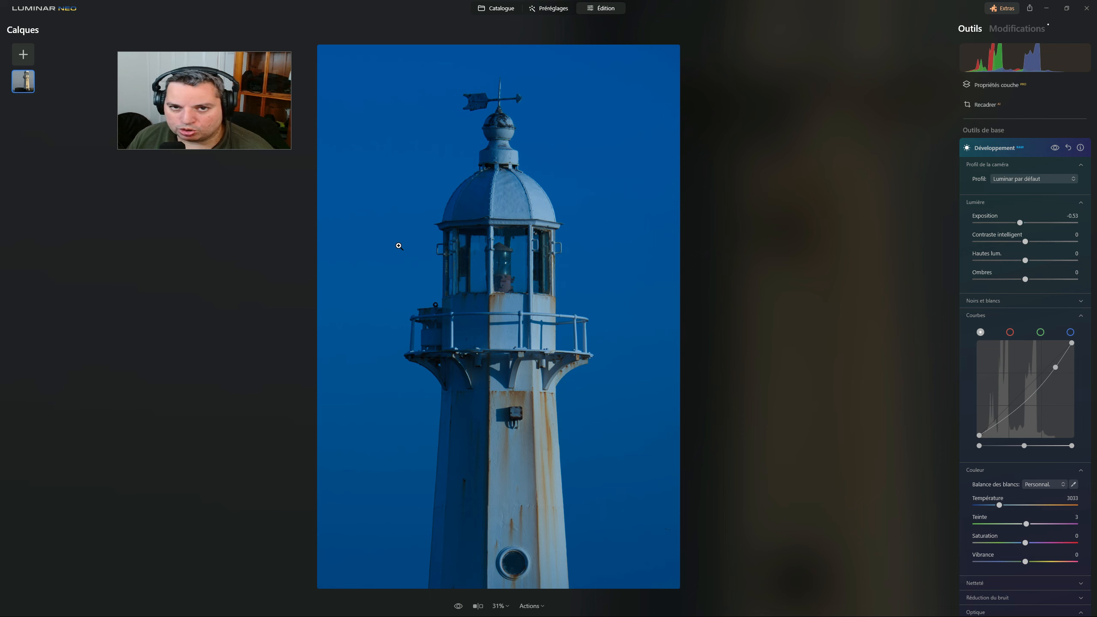
pyautogui.click(998, 149)
pyautogui.scroll(2, 1020, 214)
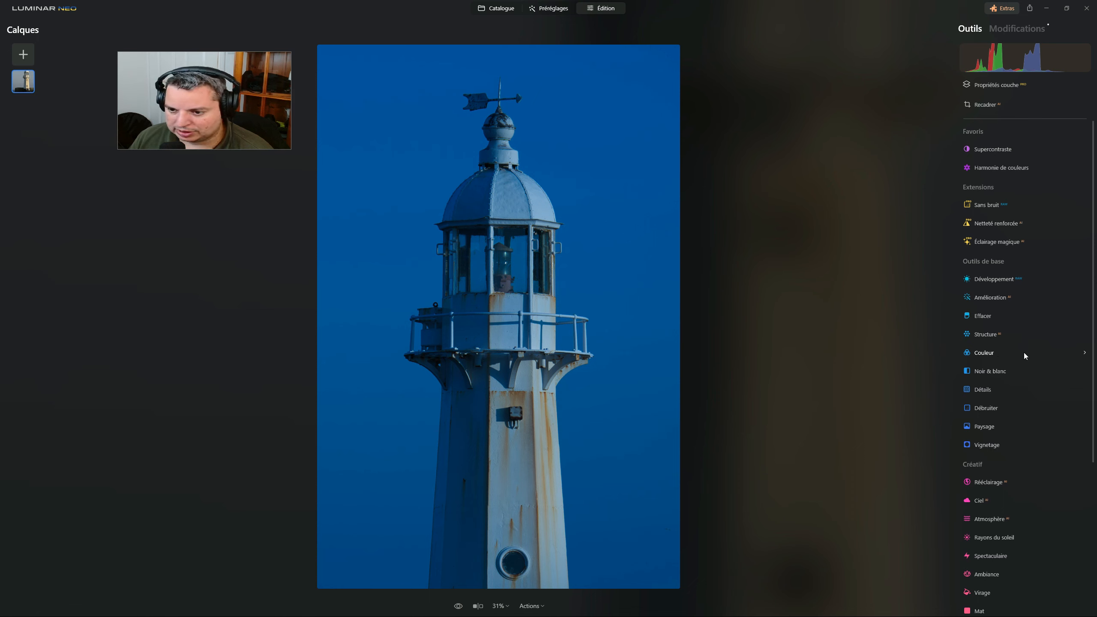
# - Set the blue saturation to -24 in the HSL settings of the Couleur tool
pyautogui.click(992, 353)
pyautogui.scroll(-4, 1019, 344)
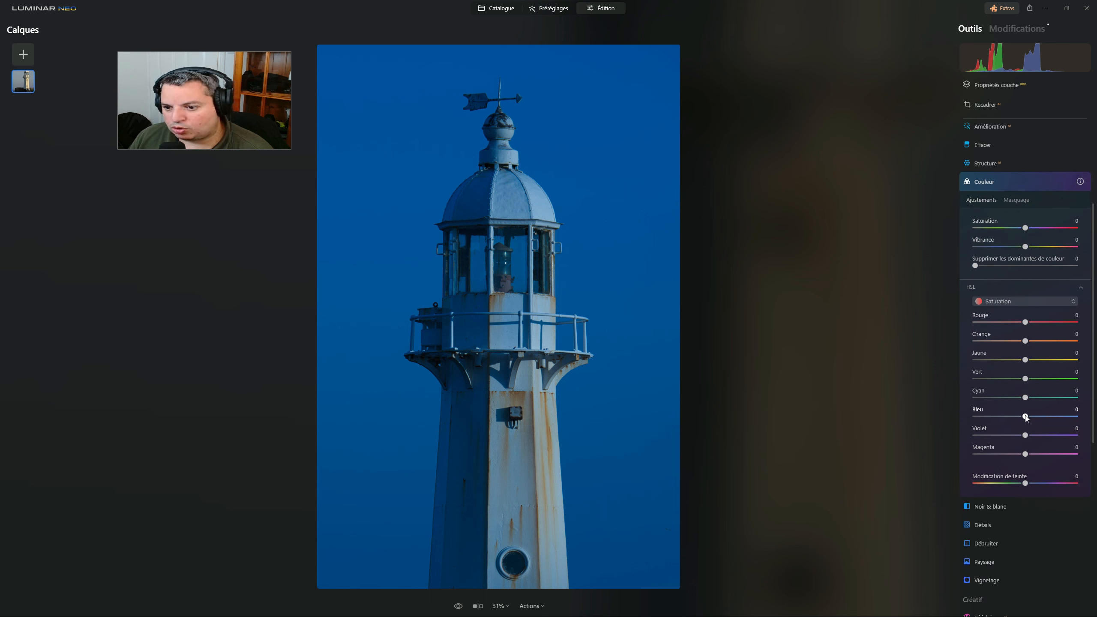
pyautogui.moveTo(1025, 416); pyautogui.dragTo(1012, 417)
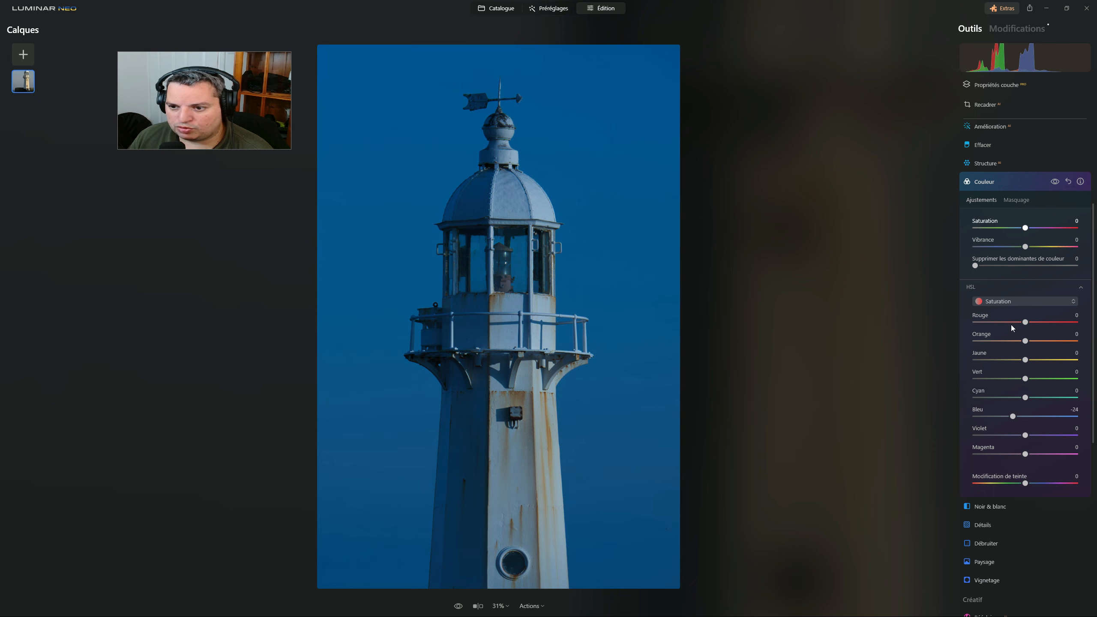
# - Set the blue luminance to -47 in HSL and compare the photo with and without the Couleur adjustments
pyautogui.click(1002, 302)
pyautogui.click(1010, 344)
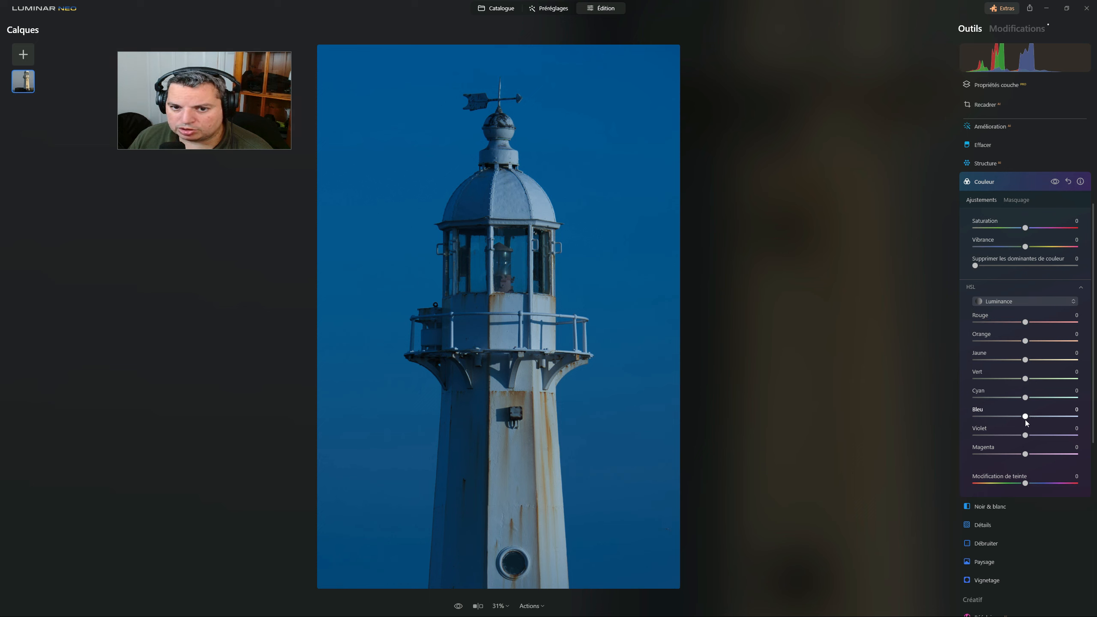
pyautogui.click(1009, 416)
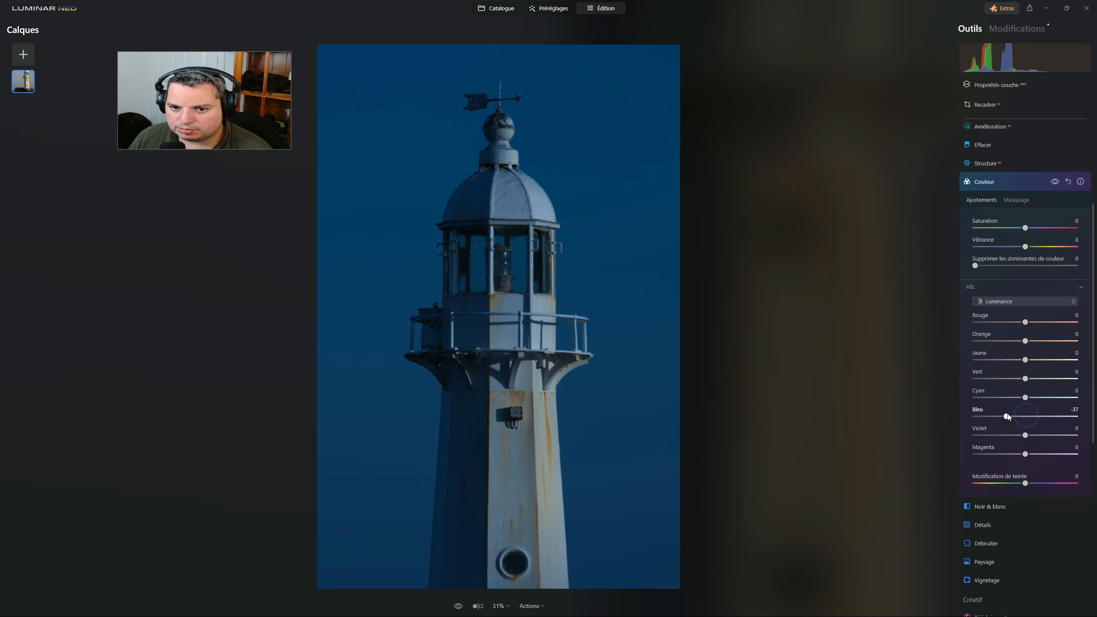
pyautogui.moveTo(1010, 414); pyautogui.dragTo(1007, 416)
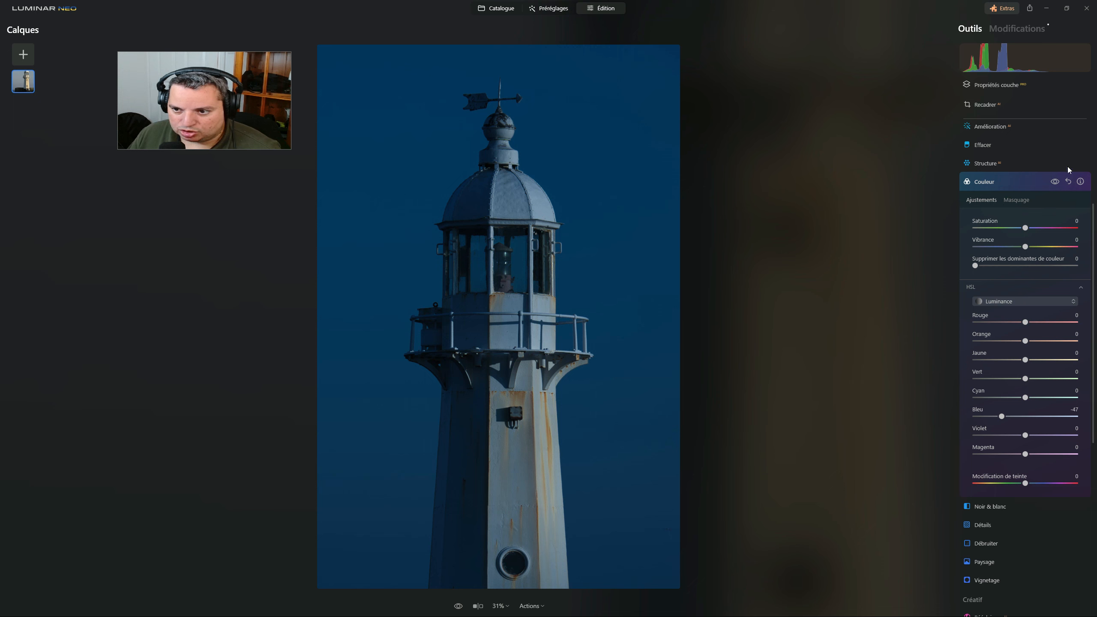
pyautogui.click(1053, 183)
pyautogui.click(1054, 183)
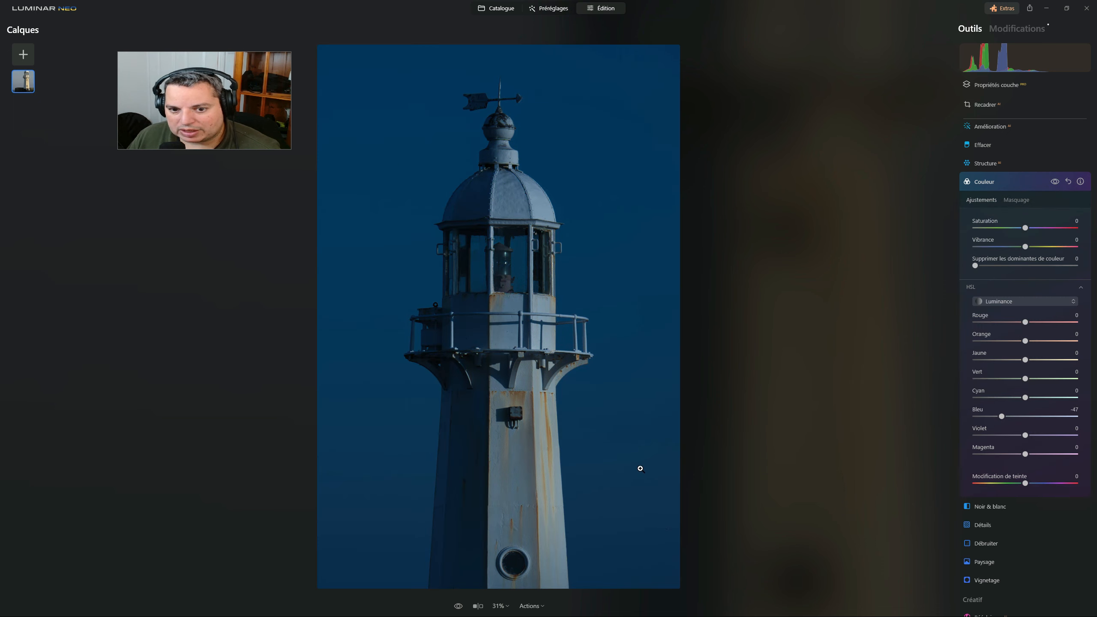
pyautogui.click(987, 182)
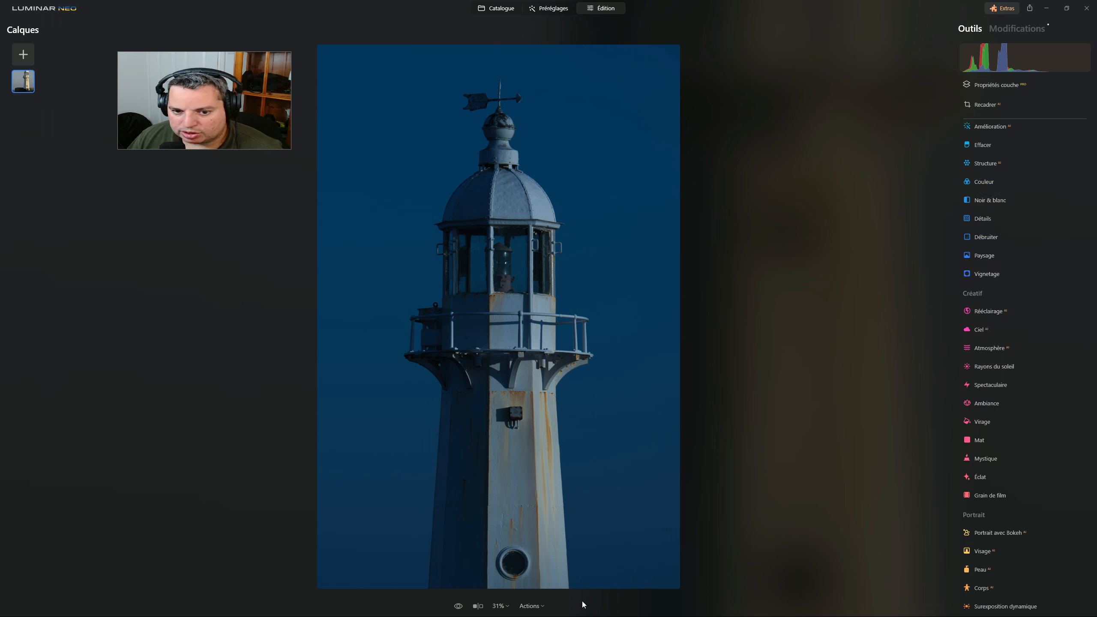
# - Reopen the applied RAW development edit, set its exposure to -0.92, and return to the tools
pyautogui.click(1017, 29)
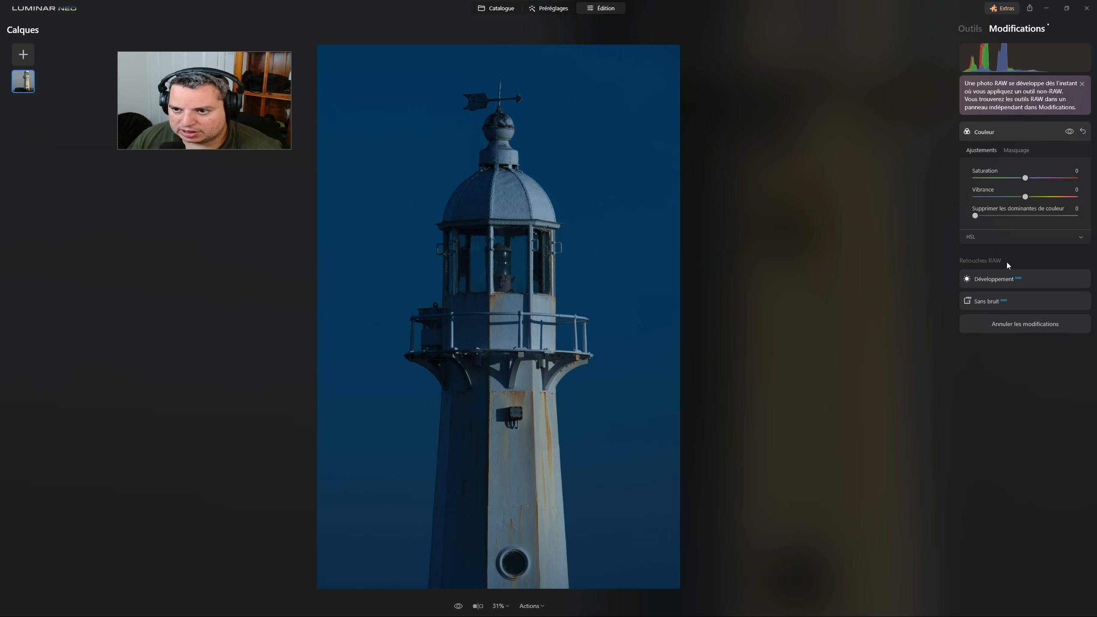
pyautogui.click(1000, 280)
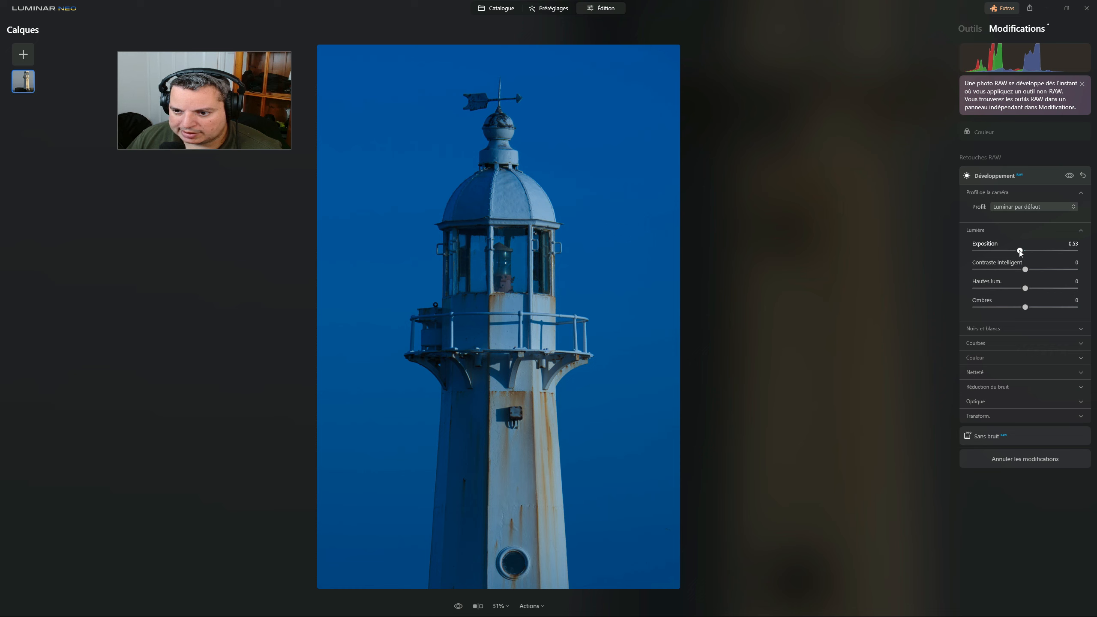
pyautogui.moveTo(1020, 252); pyautogui.dragTo(1015, 252)
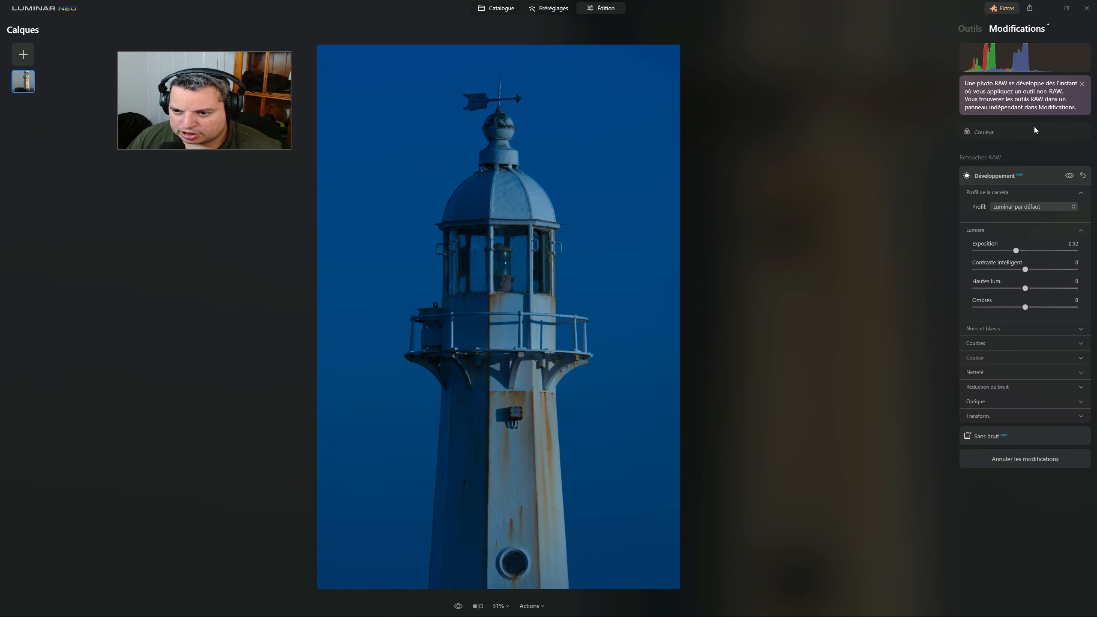
pyautogui.click(1001, 132)
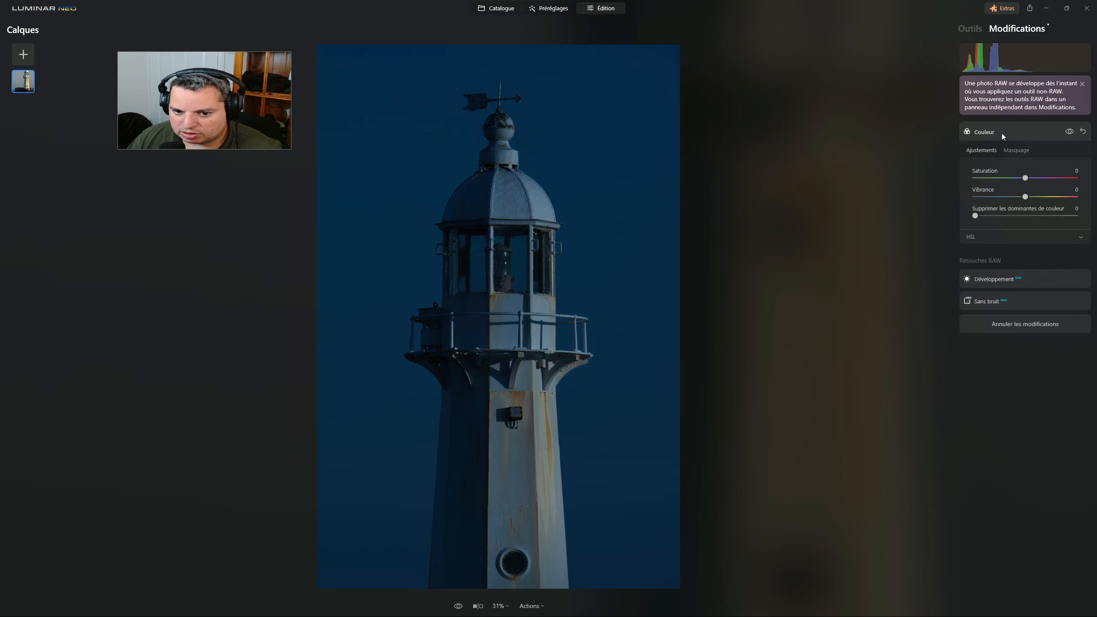
pyautogui.click(978, 28)
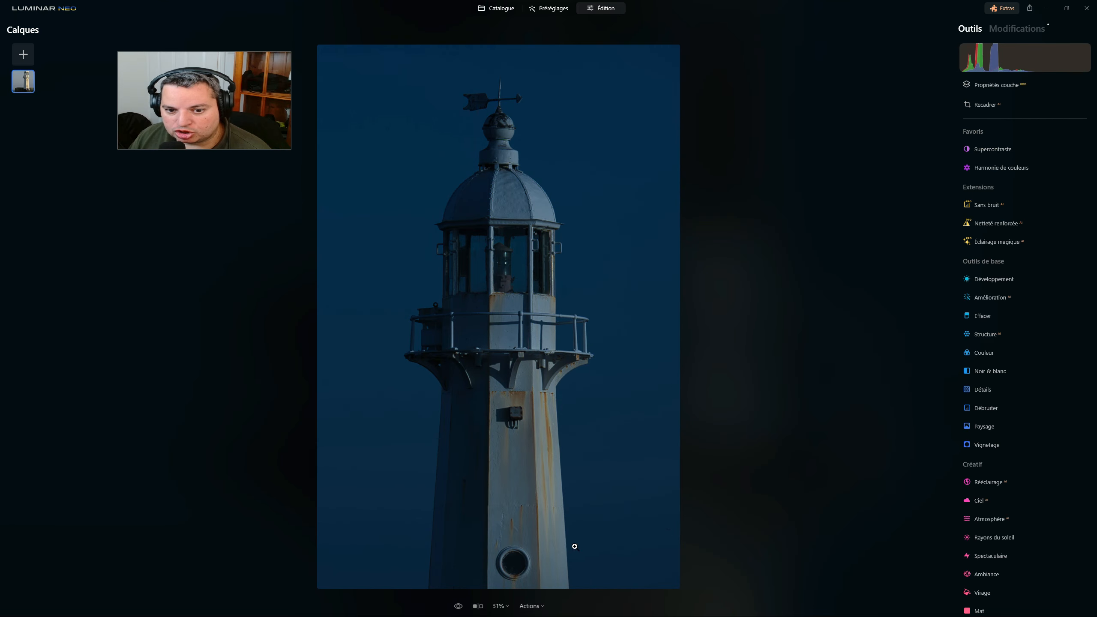
# - Add the full moon image as a new layer and set its opacity to 100
pyautogui.click(23, 55)
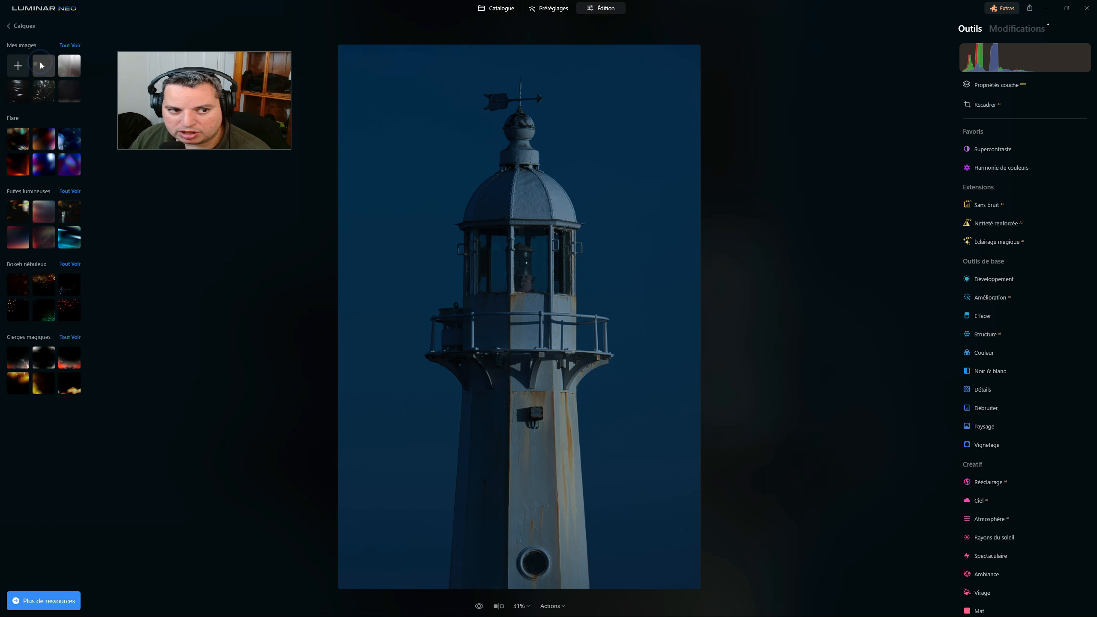
pyautogui.click(41, 65)
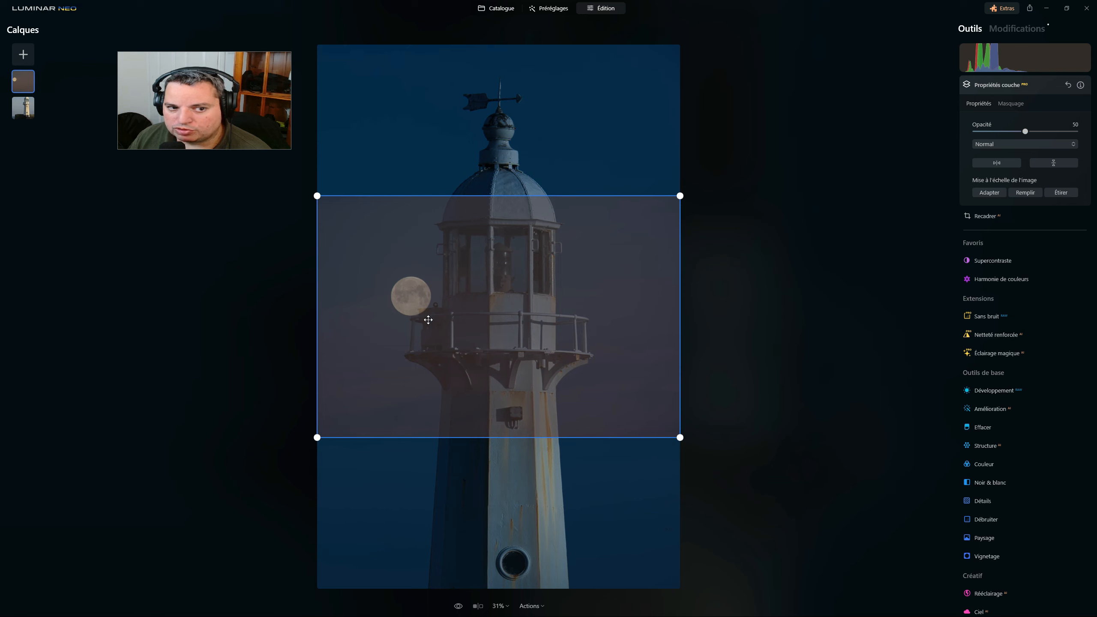
pyautogui.moveTo(1024, 131); pyautogui.dragTo(1076, 132)
# - Enlarge the moon layer, place the moon in the sky to the right of the lighthouse dome, and set the layer's opacity to 42
pyautogui.moveTo(424, 293); pyautogui.dragTo(652, 94)
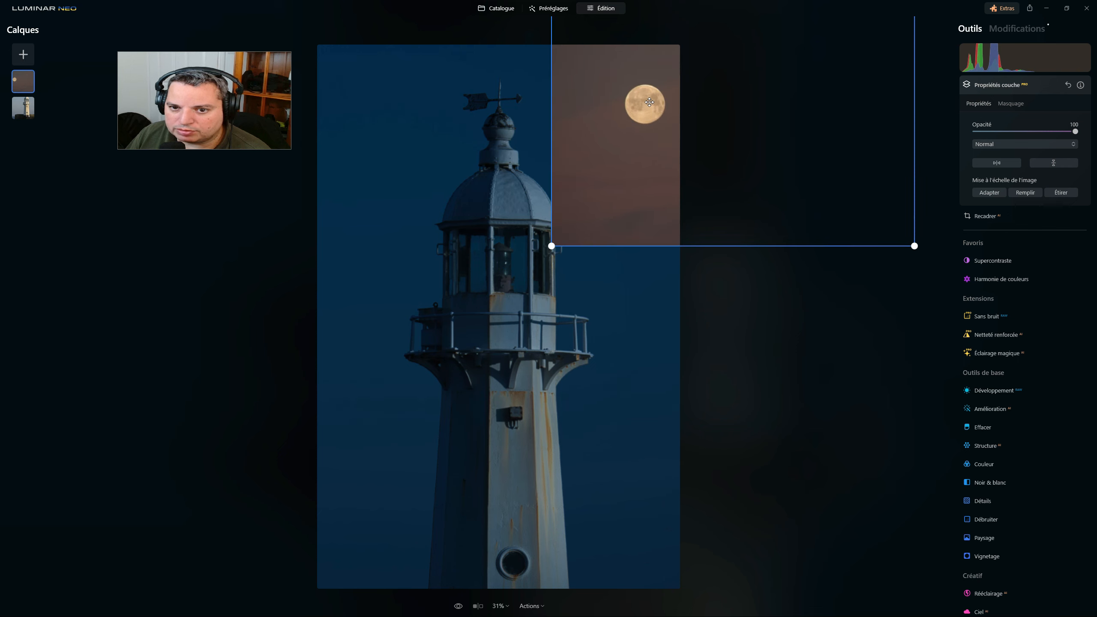
pyautogui.moveTo(551, 245); pyautogui.dragTo(312, 397)
pyautogui.moveTo(509, 177); pyautogui.dragTo(604, 203)
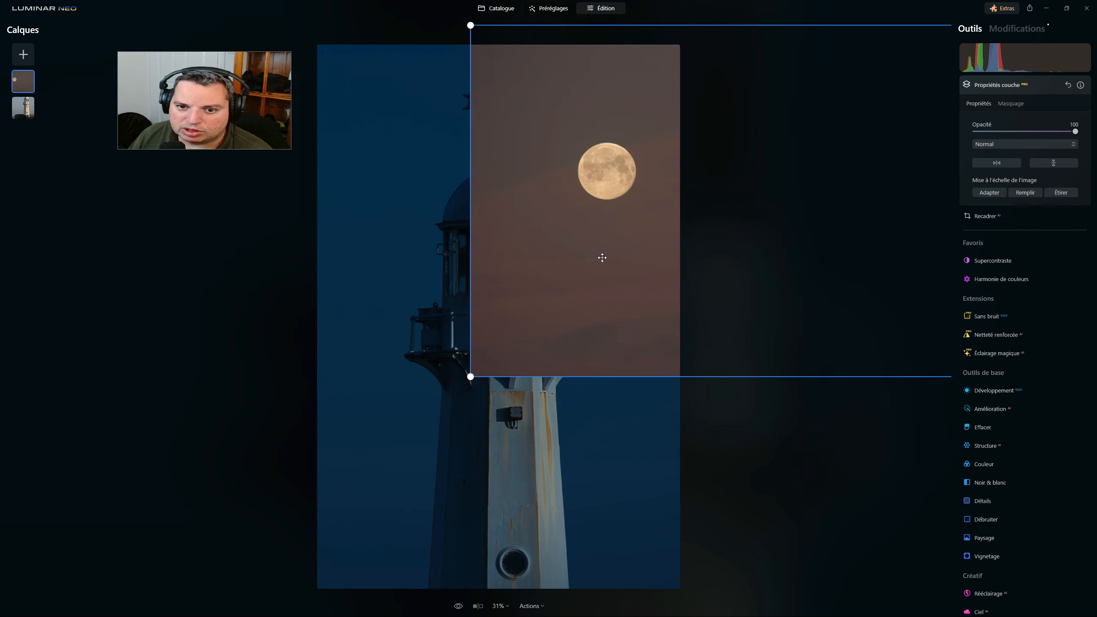
pyautogui.moveTo(470, 376); pyautogui.dragTo(453, 385)
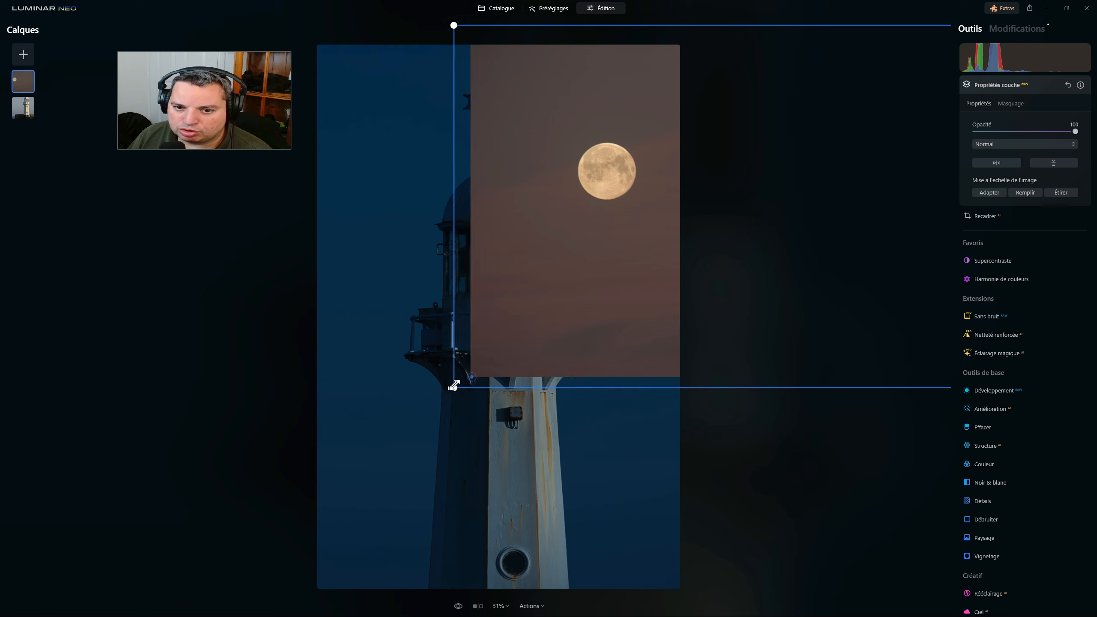
pyautogui.moveTo(594, 175); pyautogui.dragTo(609, 175)
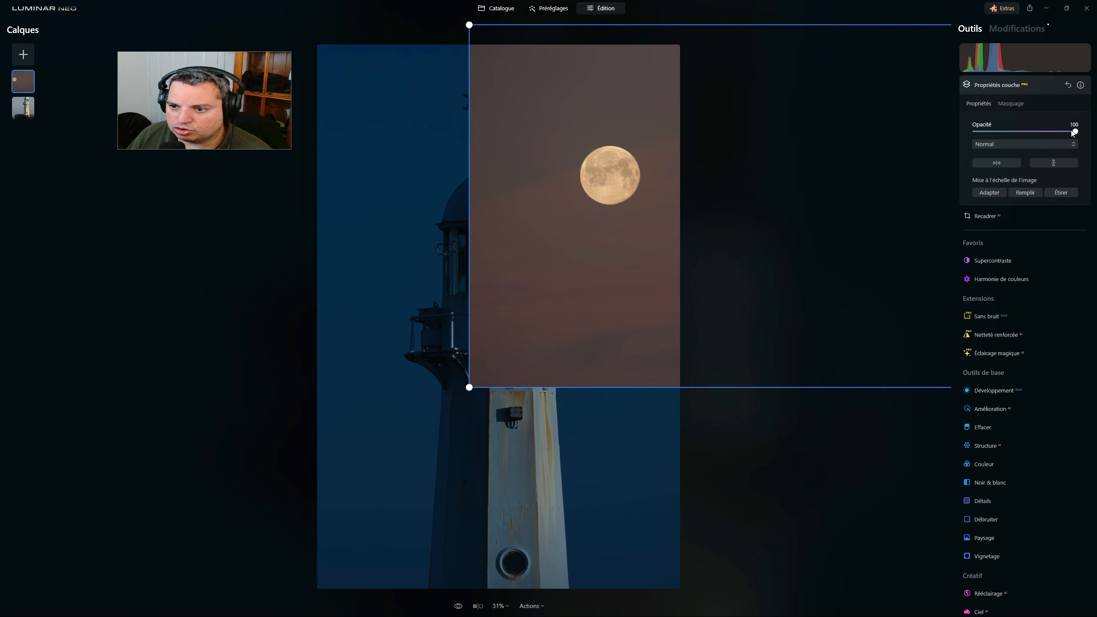
pyautogui.moveTo(1075, 132); pyautogui.dragTo(1017, 131)
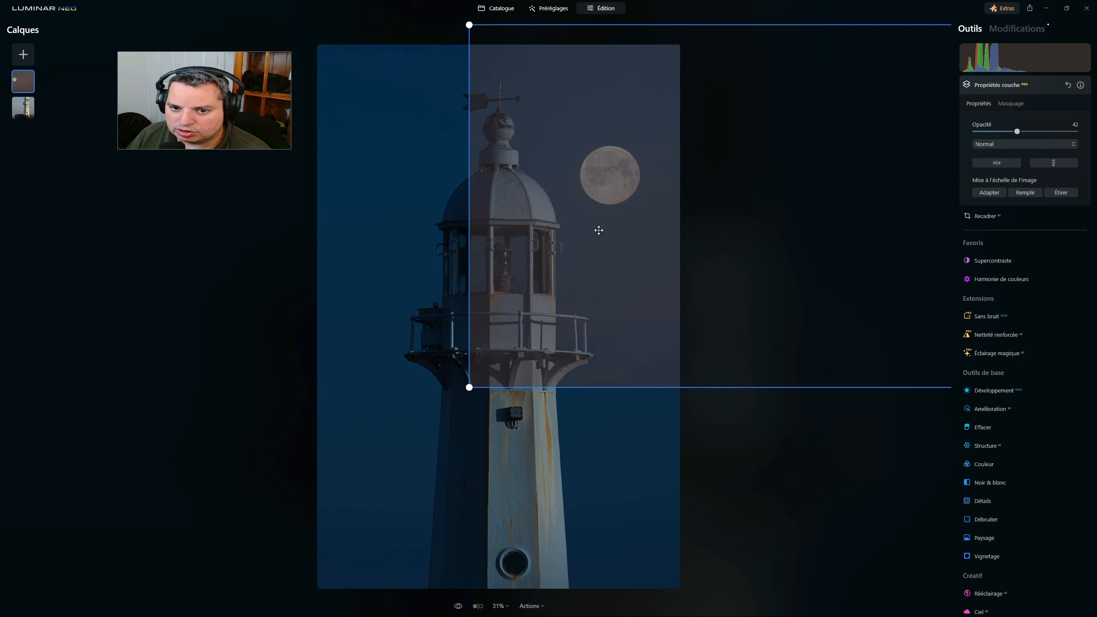
# - Shift the moon layer slightly farther right and down, and set the layer's opacity to 100
pyautogui.moveTo(622, 191); pyautogui.dragTo(636, 199)
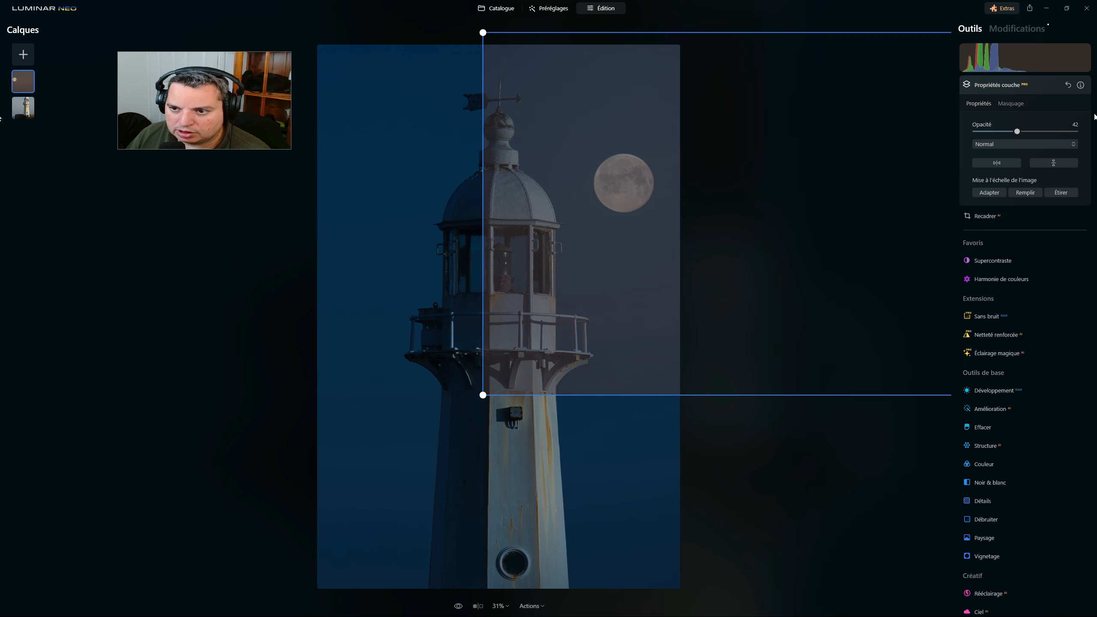
pyautogui.moveTo(1009, 132); pyautogui.dragTo(1077, 132)
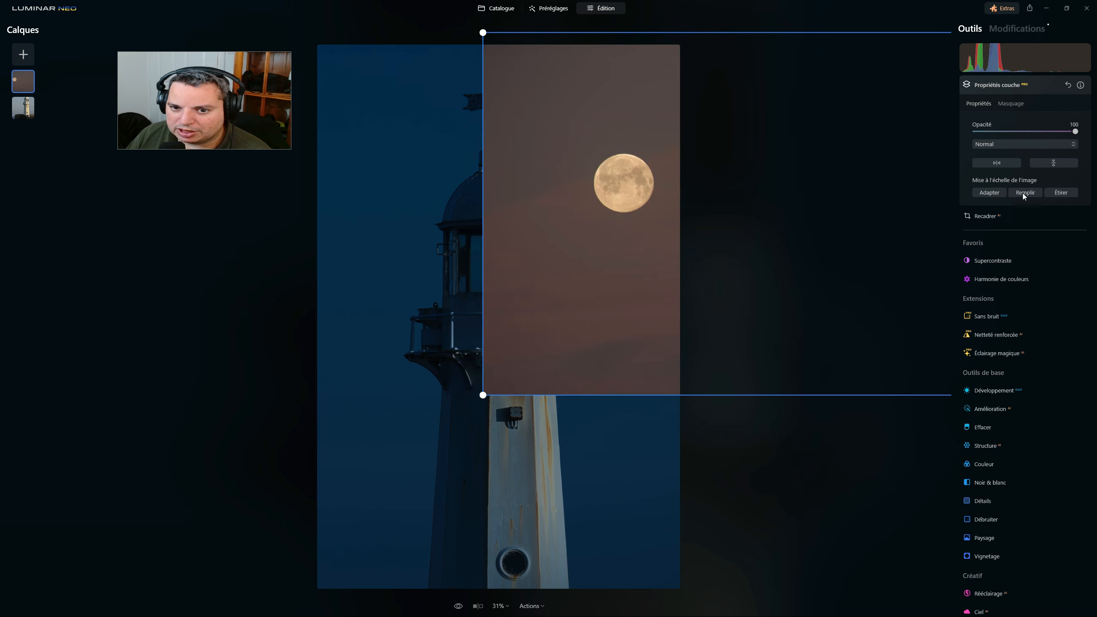
# - Mask out the sky around the moon with Suppression d'arrière-plan, keeping the main object, and inspect the refinement brush overlay
pyautogui.click(1013, 104)
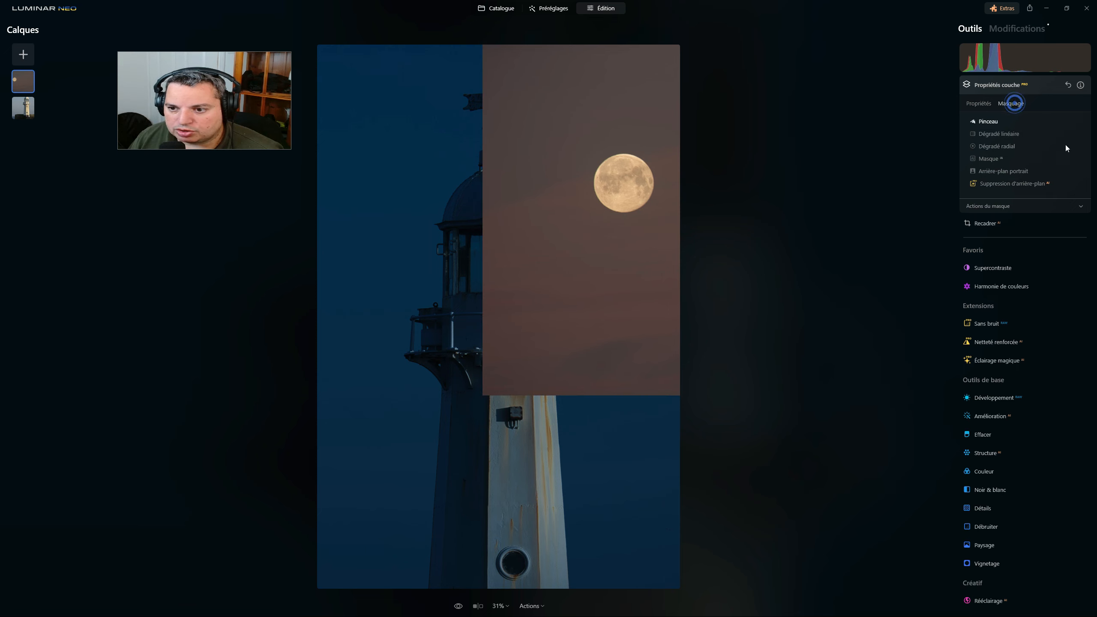
pyautogui.click(1014, 184)
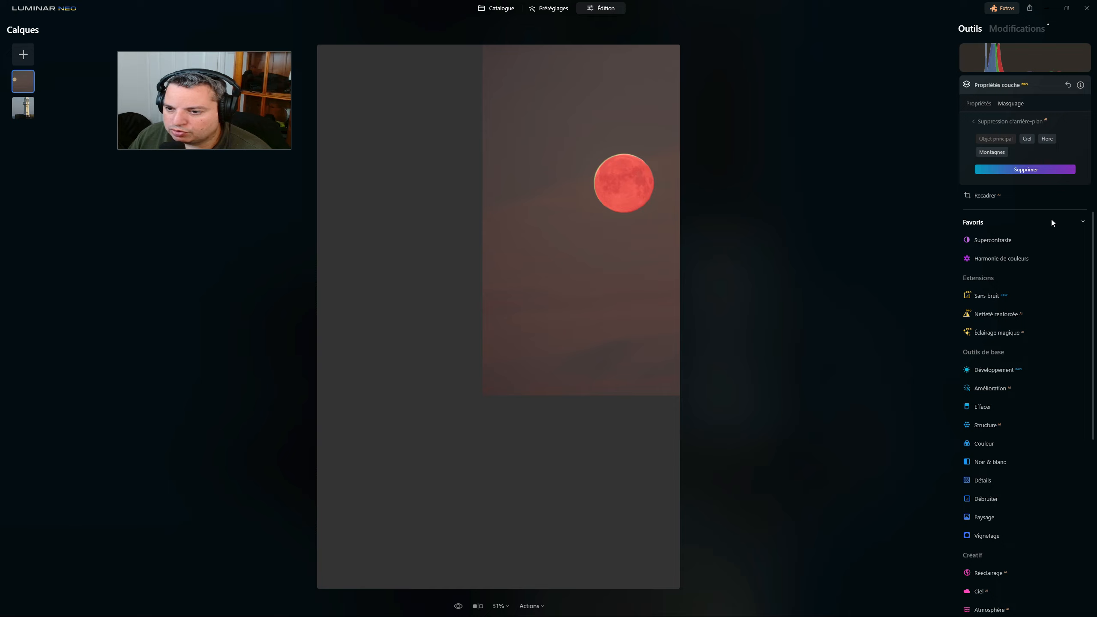
pyautogui.click(1021, 169)
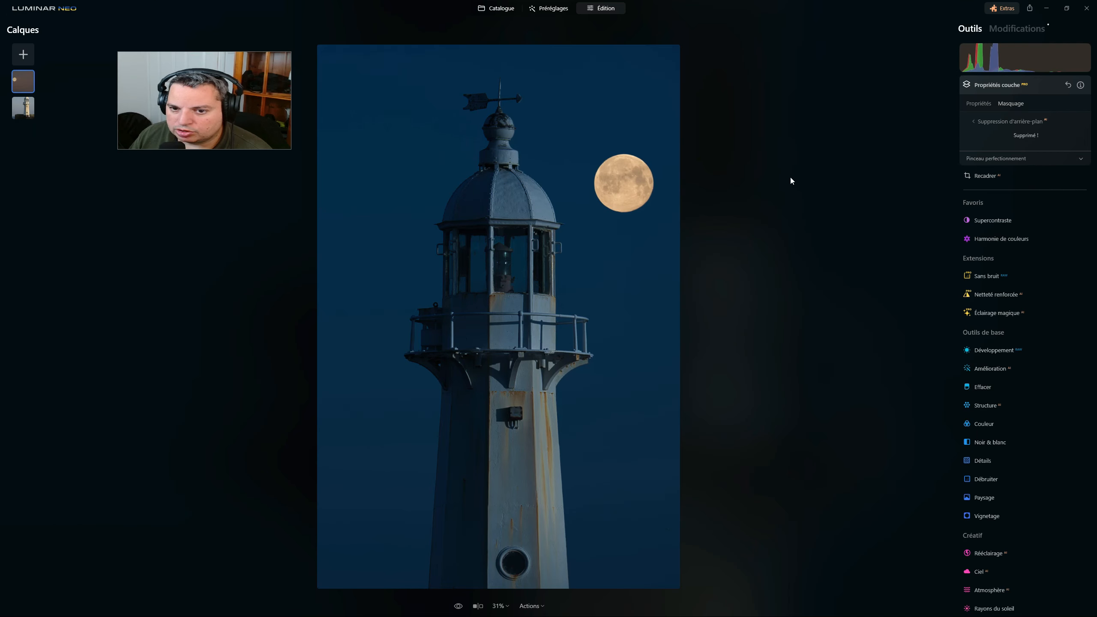
pyautogui.click(1010, 159)
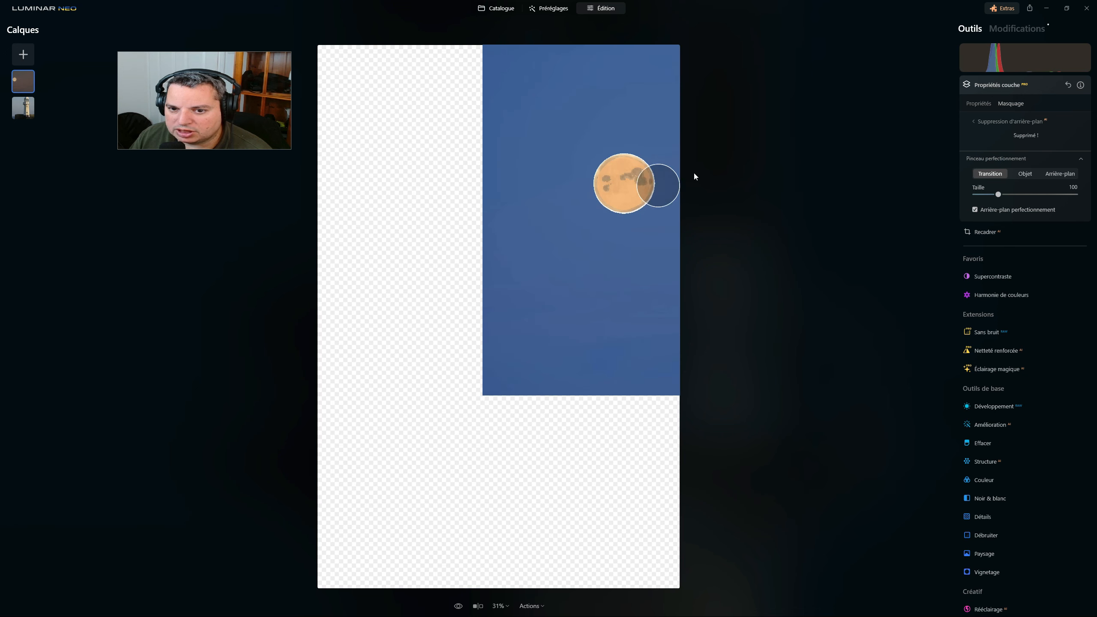
pyautogui.click(1005, 158)
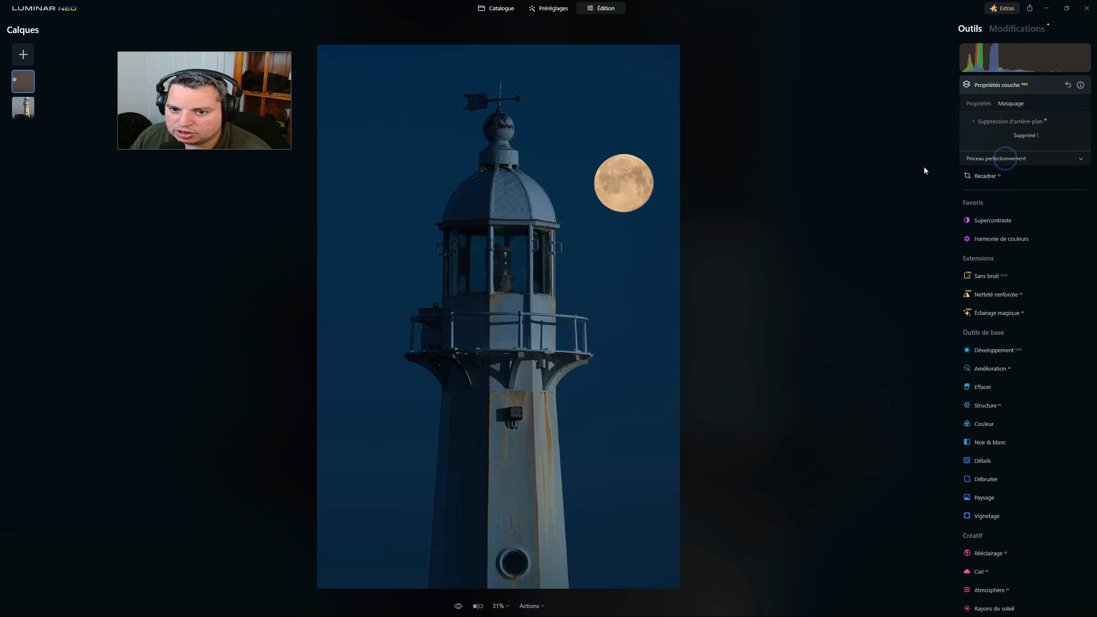
pyautogui.click(990, 121)
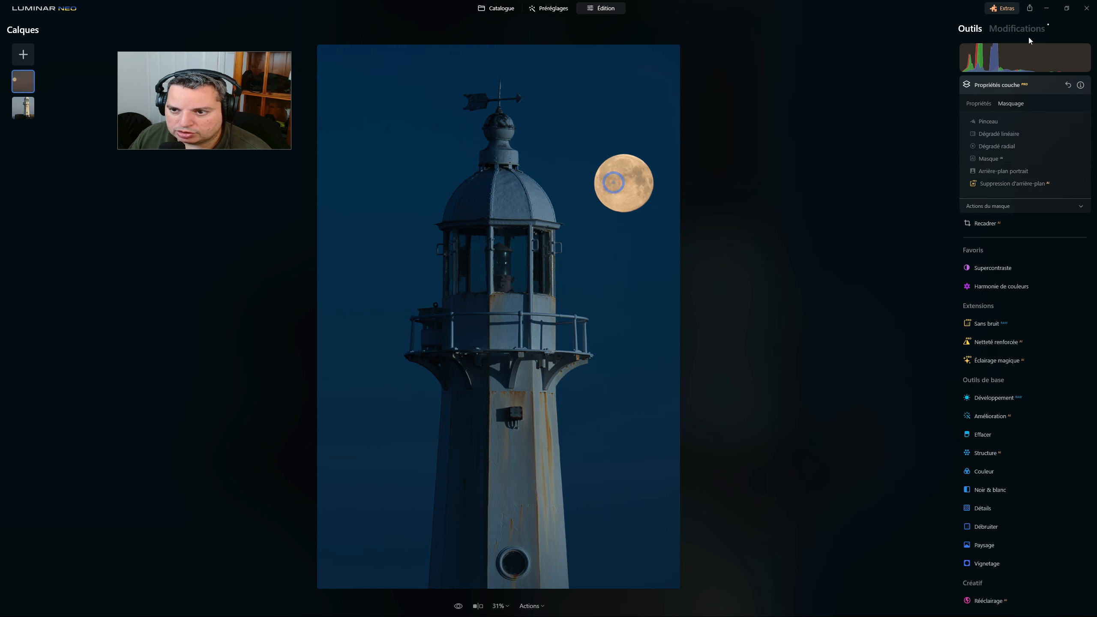
# - Enlarge the cut-out moon layer and place the moon in the sky to the right of the lighthouse's lantern room
pyautogui.click(996, 84)
pyautogui.click(995, 84)
pyautogui.moveTo(632, 190); pyautogui.dragTo(640, 130)
pyautogui.moveTo(492, 331); pyautogui.dragTo(317, 448)
pyautogui.moveTo(500, 141); pyautogui.dragTo(620, 245)
pyautogui.moveTo(621, 245); pyautogui.dragTo(625, 245)
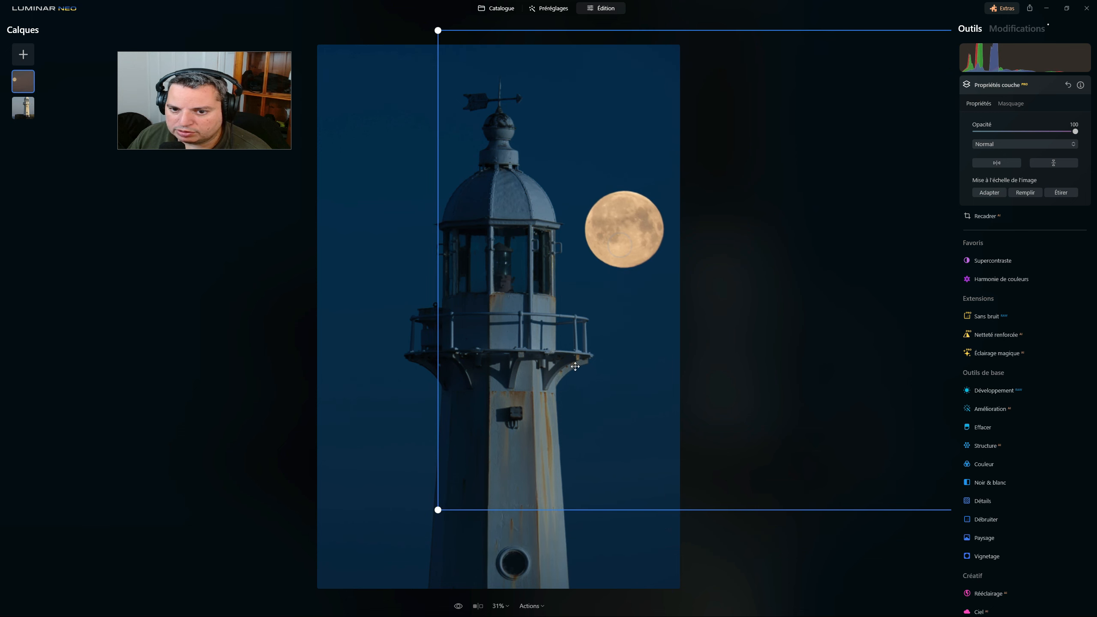
pyautogui.click(997, 88)
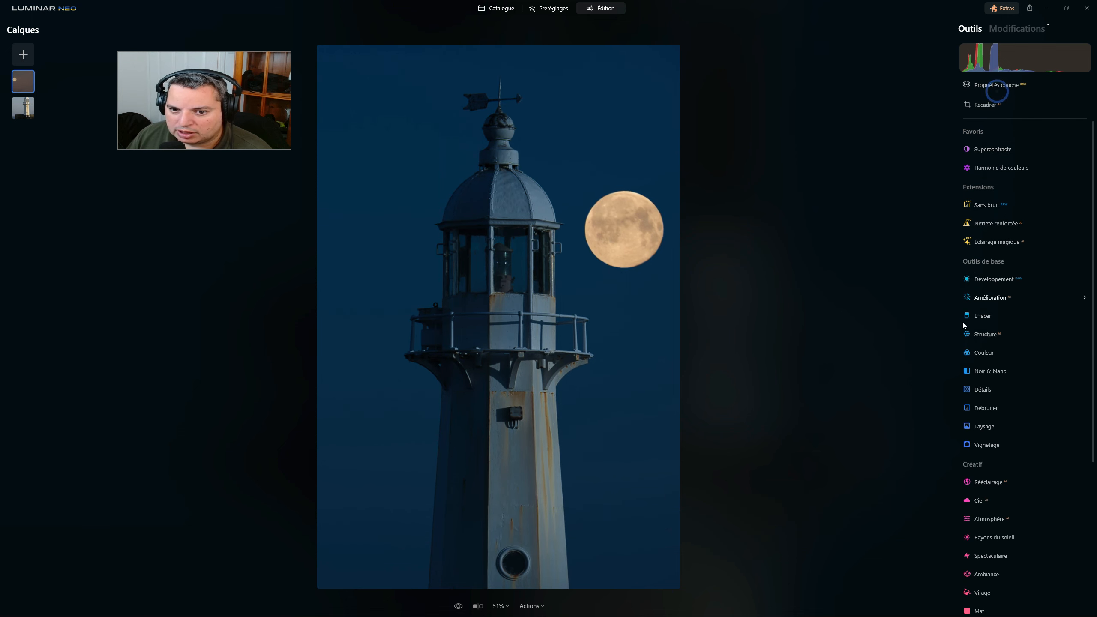
# - Set the moon layer's colour temperature to 3640 in Développement and compare the moon with and without the adjustment
pyautogui.click(1003, 279)
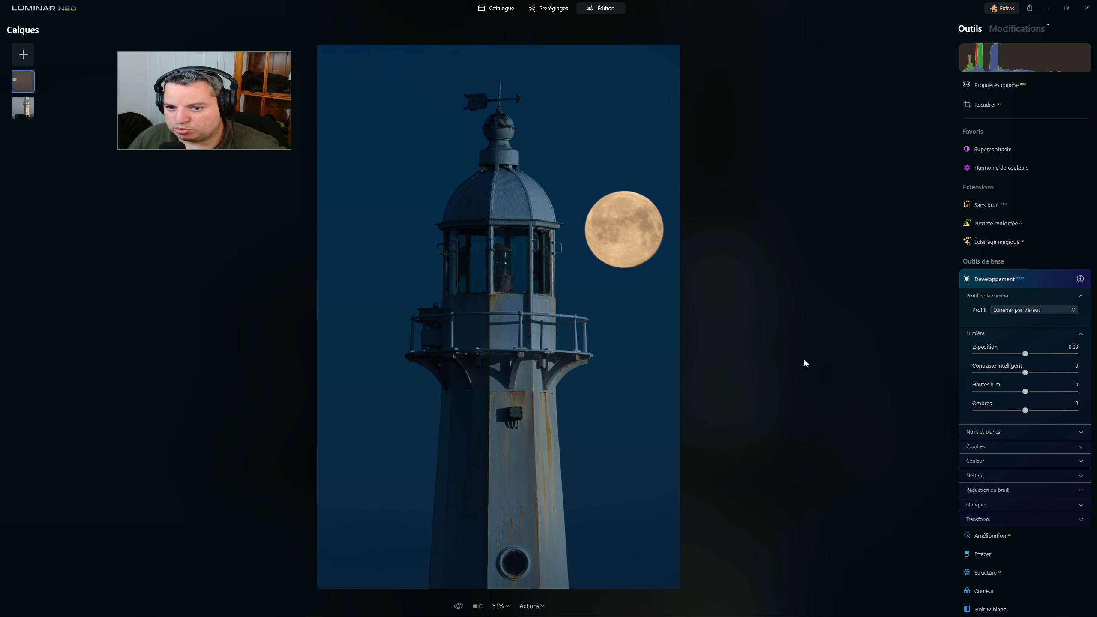
pyautogui.click(977, 461)
pyautogui.scroll(-3, 986, 463)
pyautogui.moveTo(1018, 365); pyautogui.dragTo(998, 365)
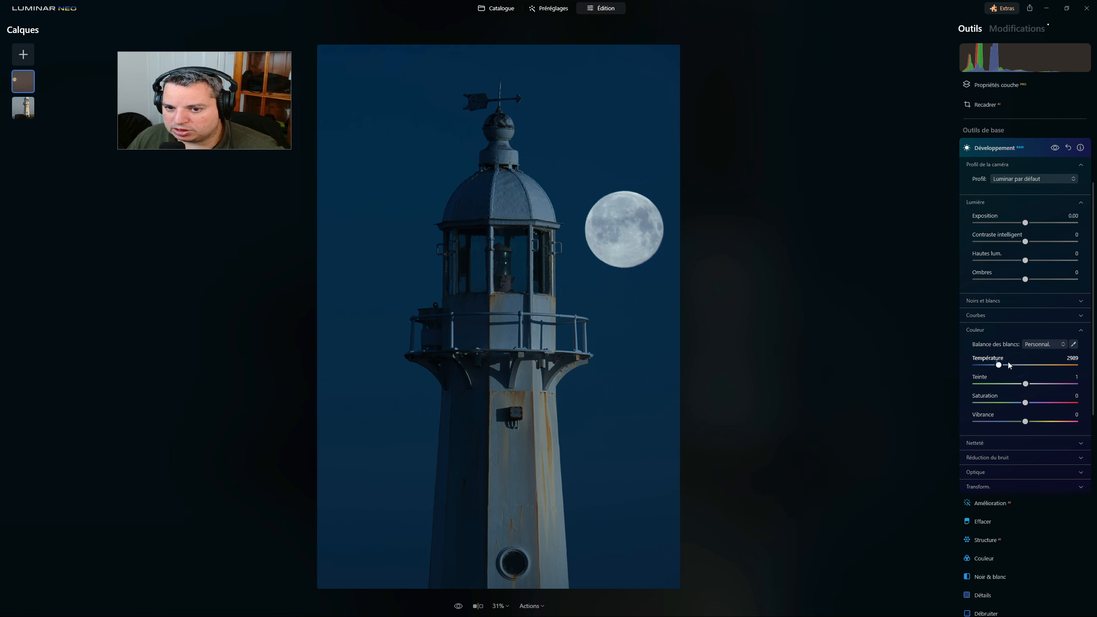
pyautogui.click(1007, 365)
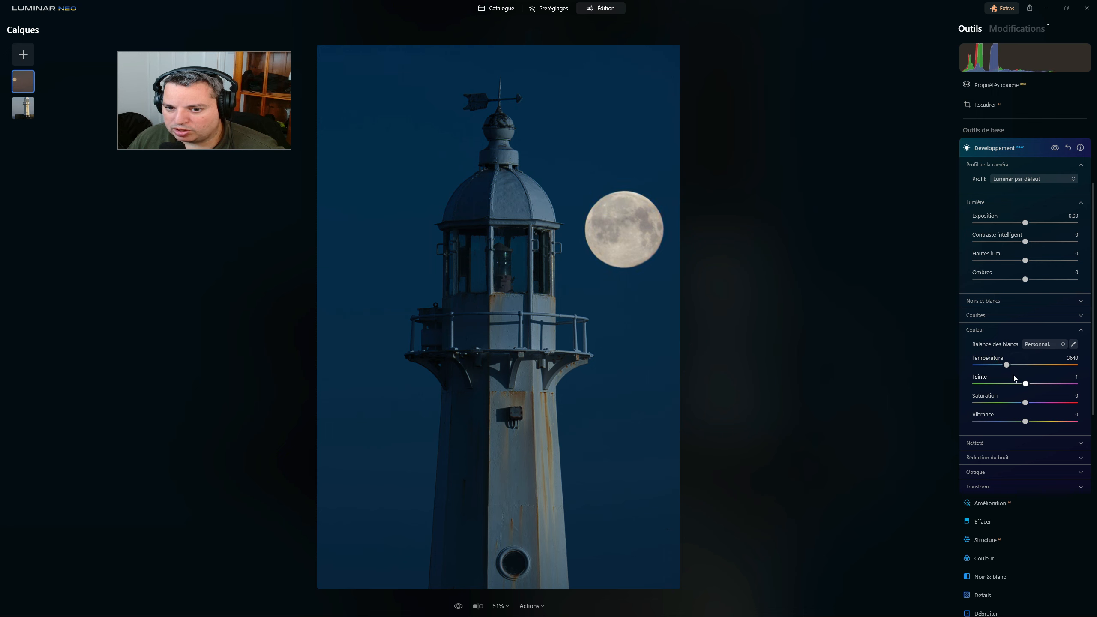
pyautogui.click(1053, 149)
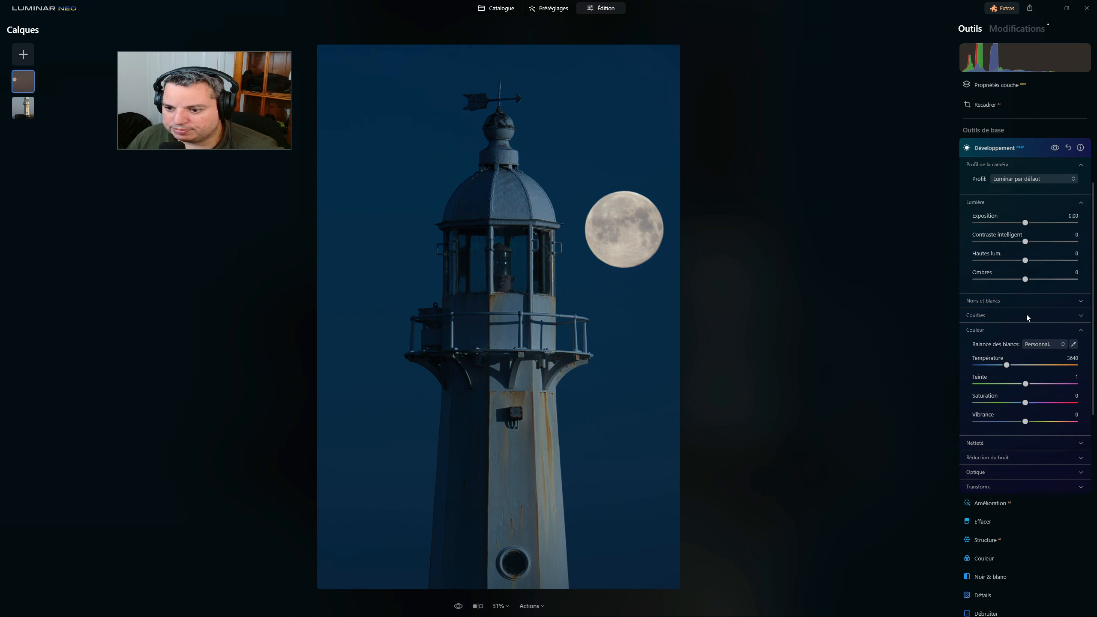
pyautogui.click(1053, 148)
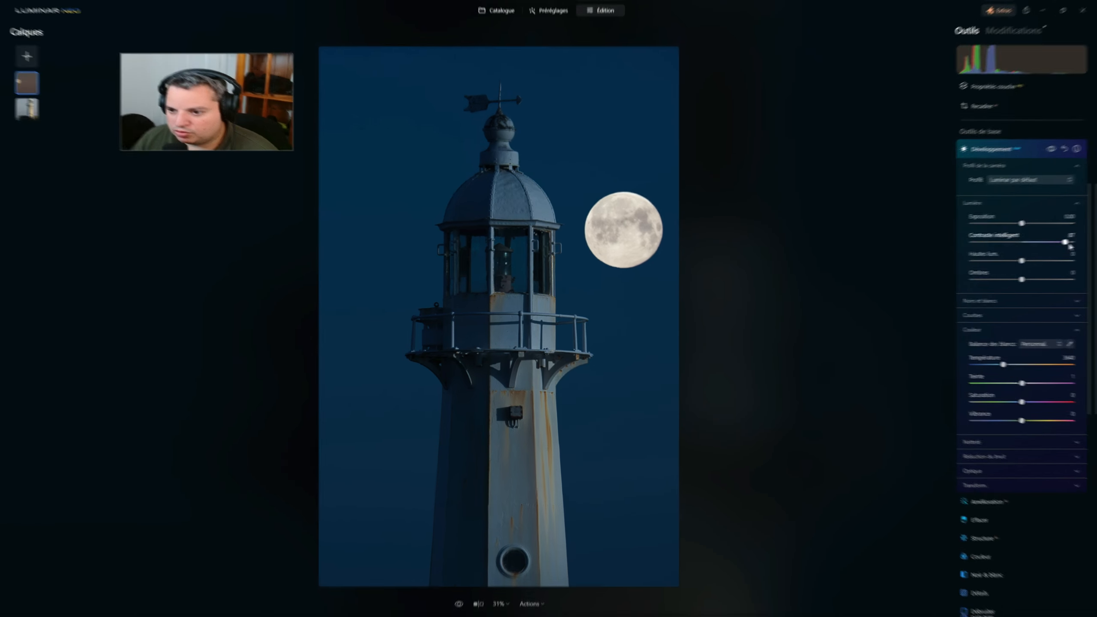
# - Set the moon layer's Contraste intelligent to 91, compare before and after, and close Développement
pyautogui.moveTo(1066, 242); pyautogui.dragTo(1068, 242)
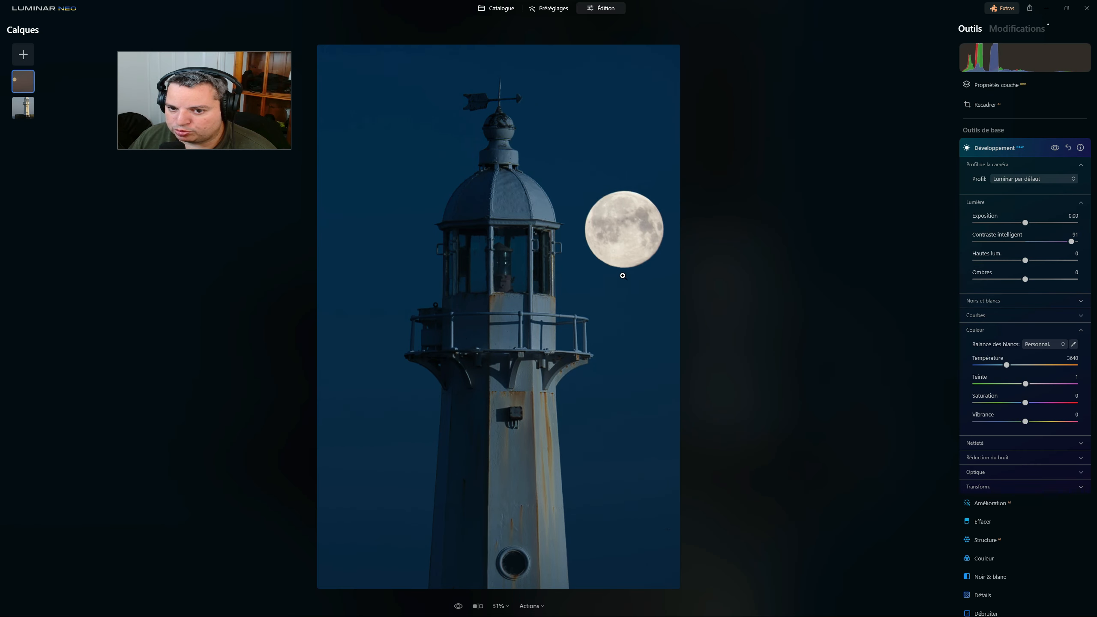
pyautogui.click(1054, 148)
pyautogui.click(1054, 149)
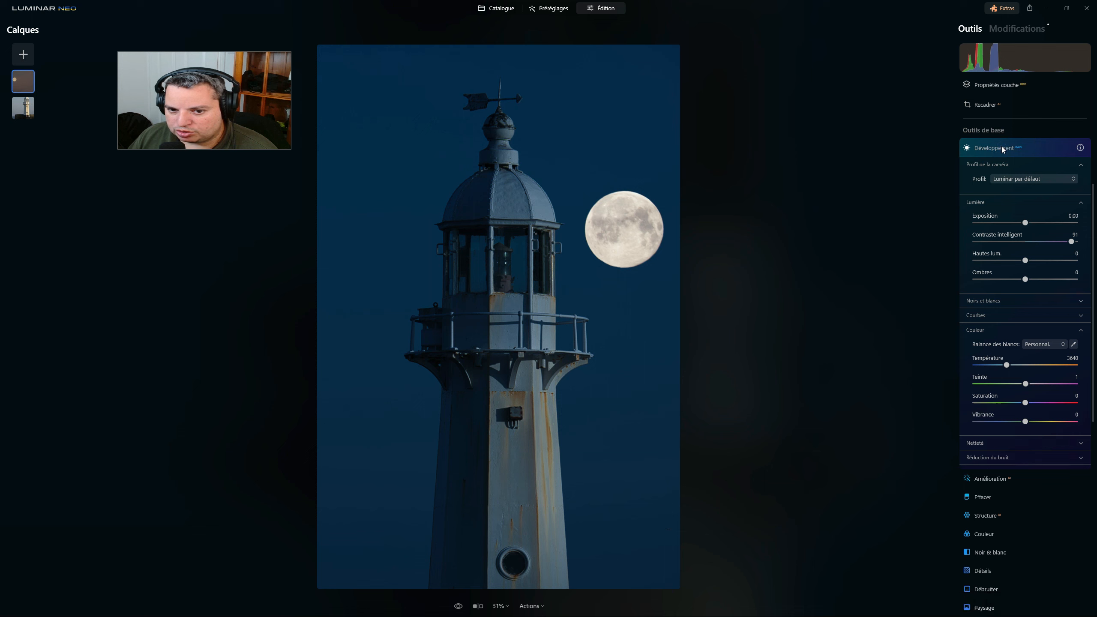
pyautogui.click(1001, 145)
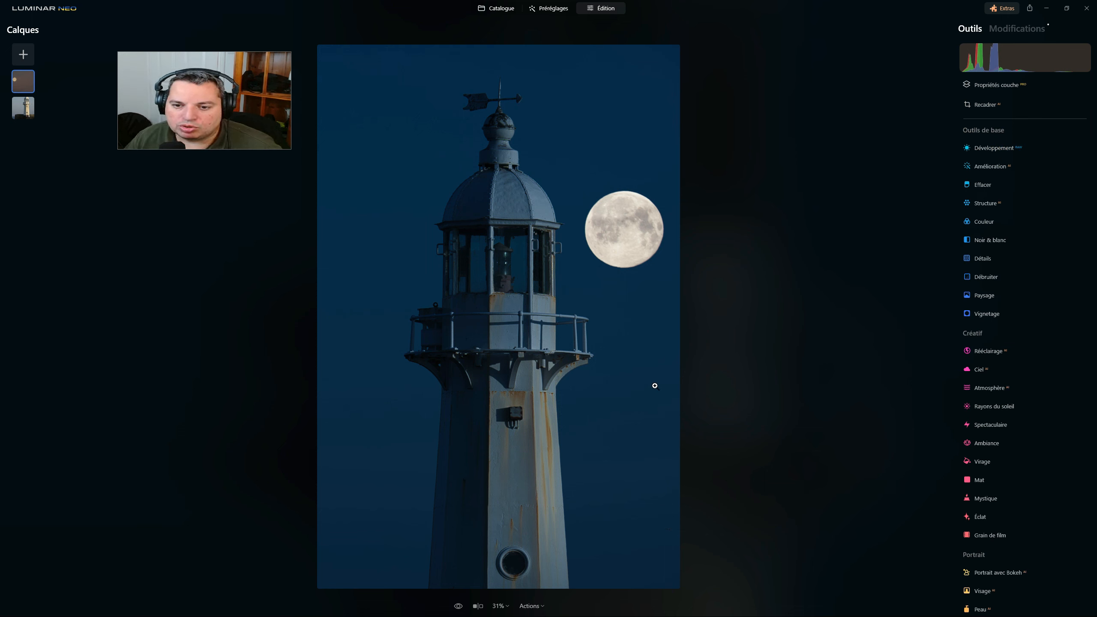
# - Reduce the moon layer's opacity to 81 in the layer properties
pyautogui.click(1000, 85)
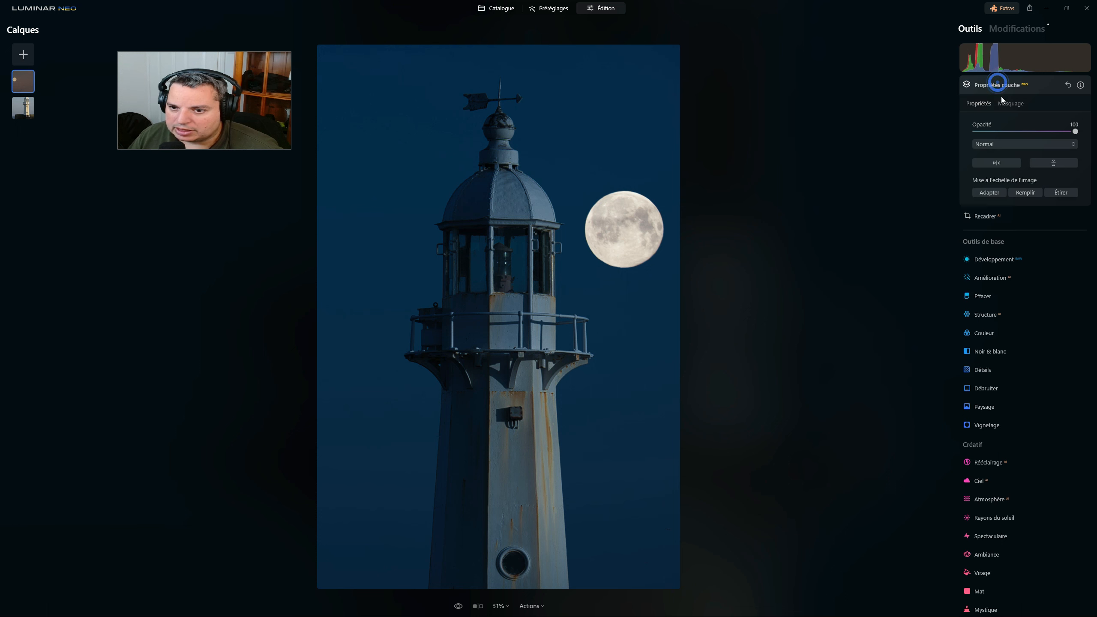
pyautogui.moveTo(1075, 131); pyautogui.dragTo(1044, 132)
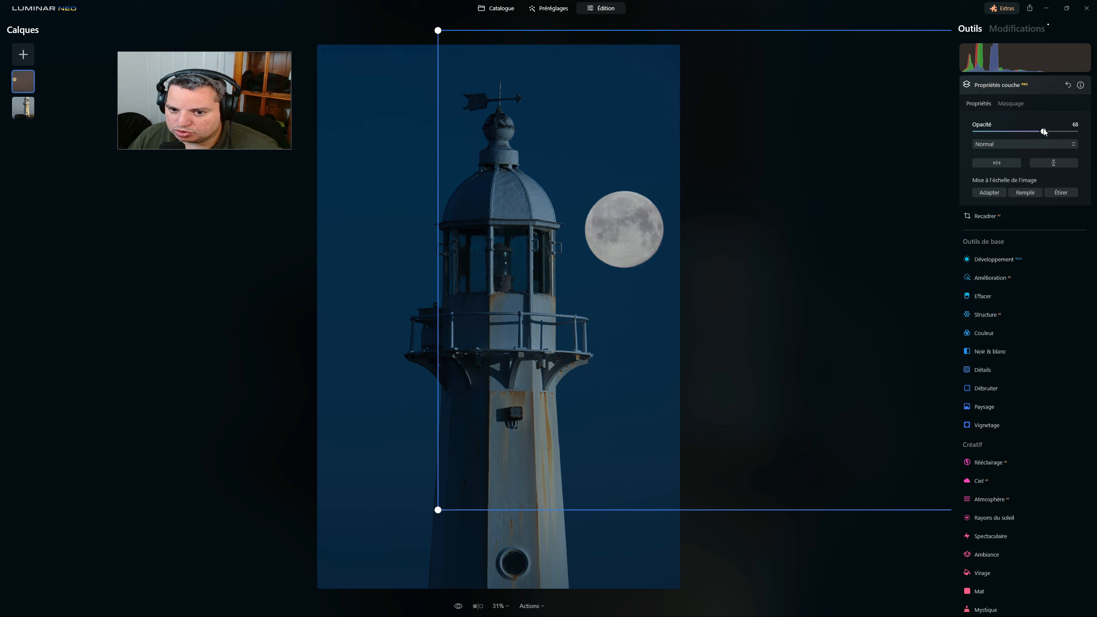
pyautogui.moveTo(1045, 132)
pyautogui.mouseDown()
pyautogui.moveTo(1075, 132)
pyautogui.moveTo(1057, 138)
pyautogui.mouseUp()
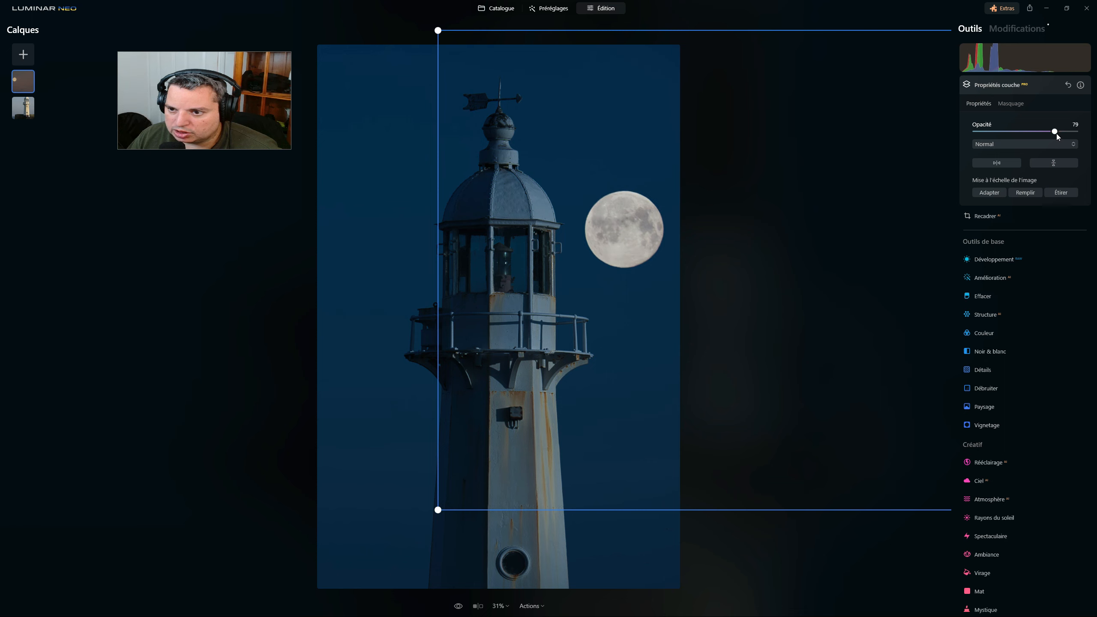
pyautogui.click(1057, 132)
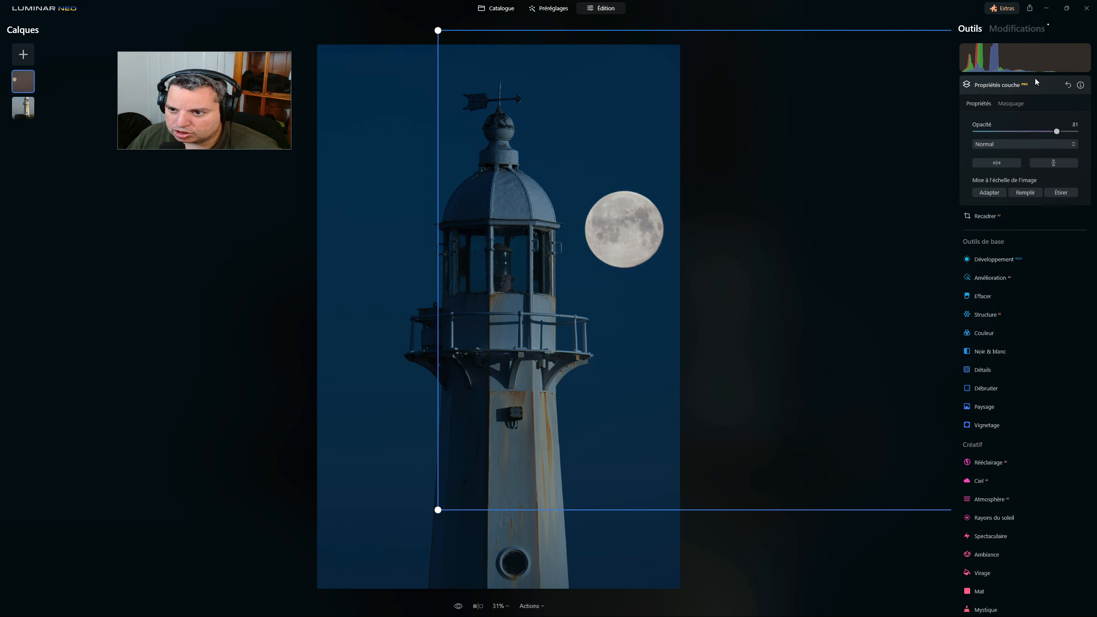
pyautogui.click(1013, 87)
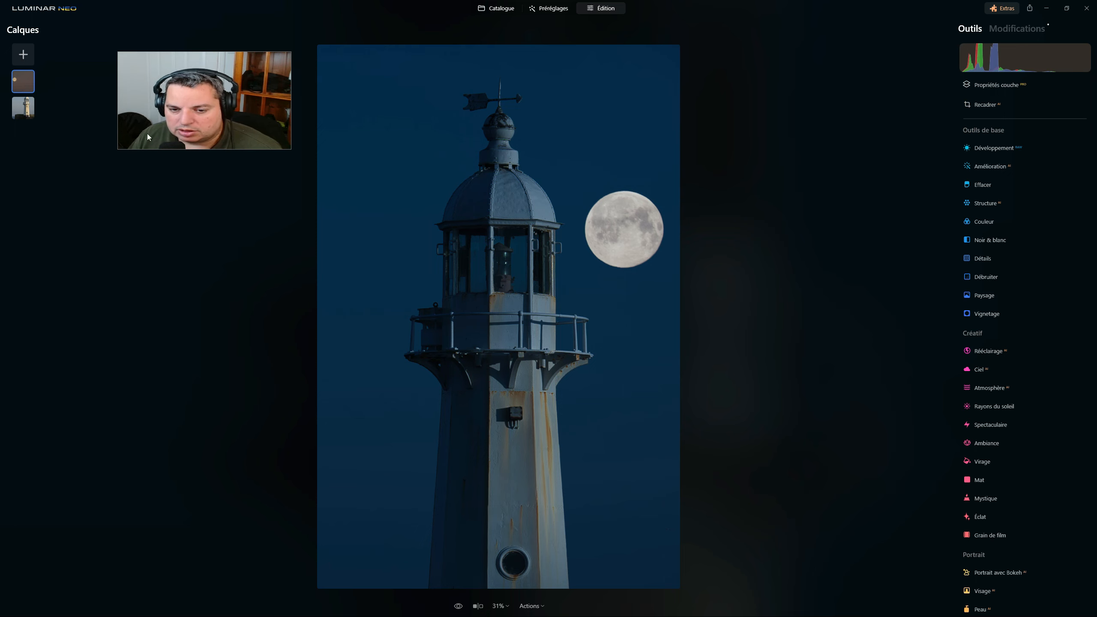
pyautogui.click(1013, 86)
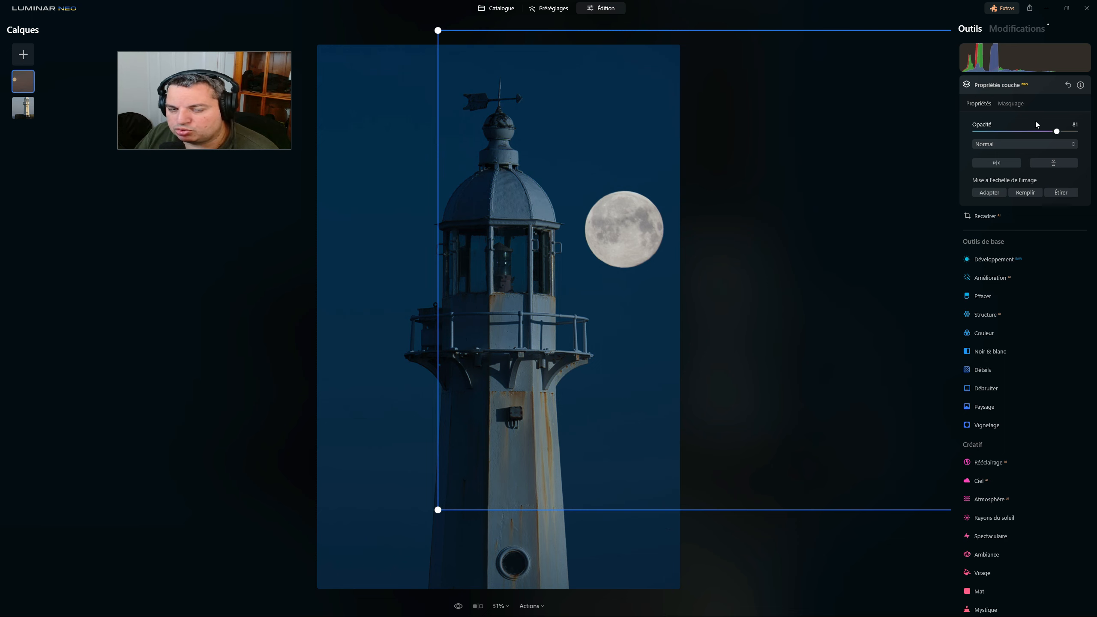
pyautogui.click(1015, 107)
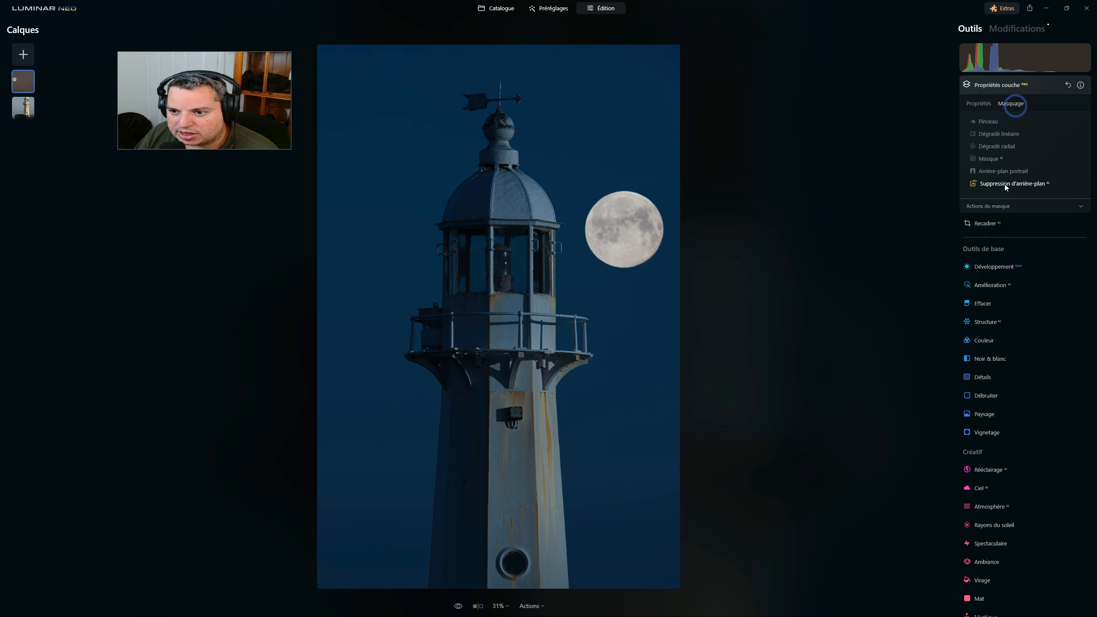
pyautogui.click(984, 104)
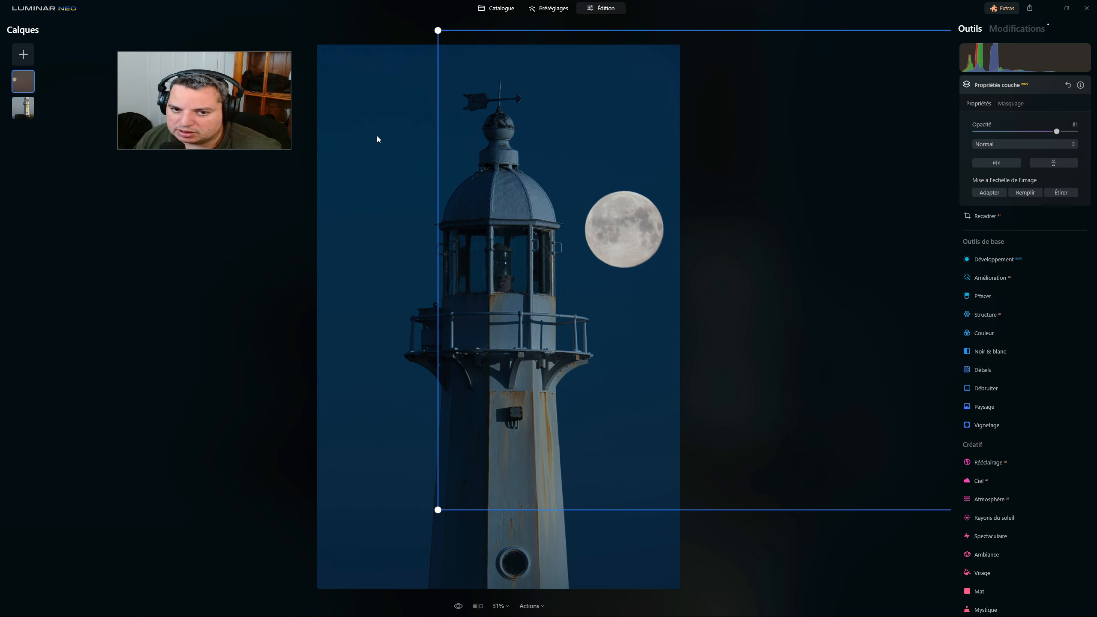
pyautogui.click(1013, 88)
# - Add the moon image as a second overlay layer, and remove that extra layer again
pyautogui.click(22, 53)
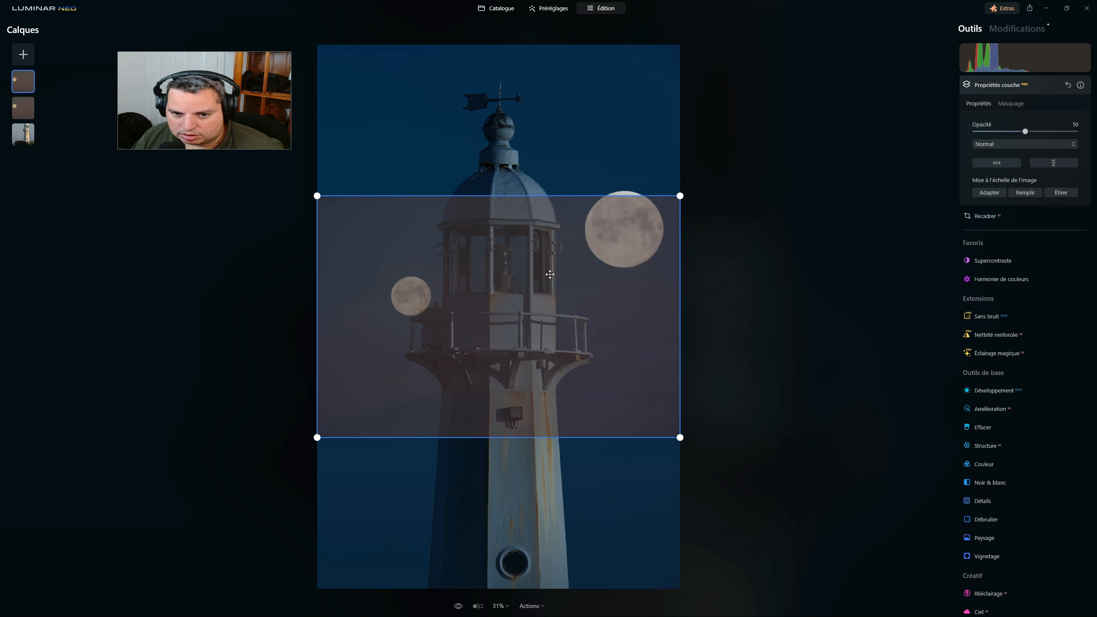
pyautogui.rightClick(29, 82)
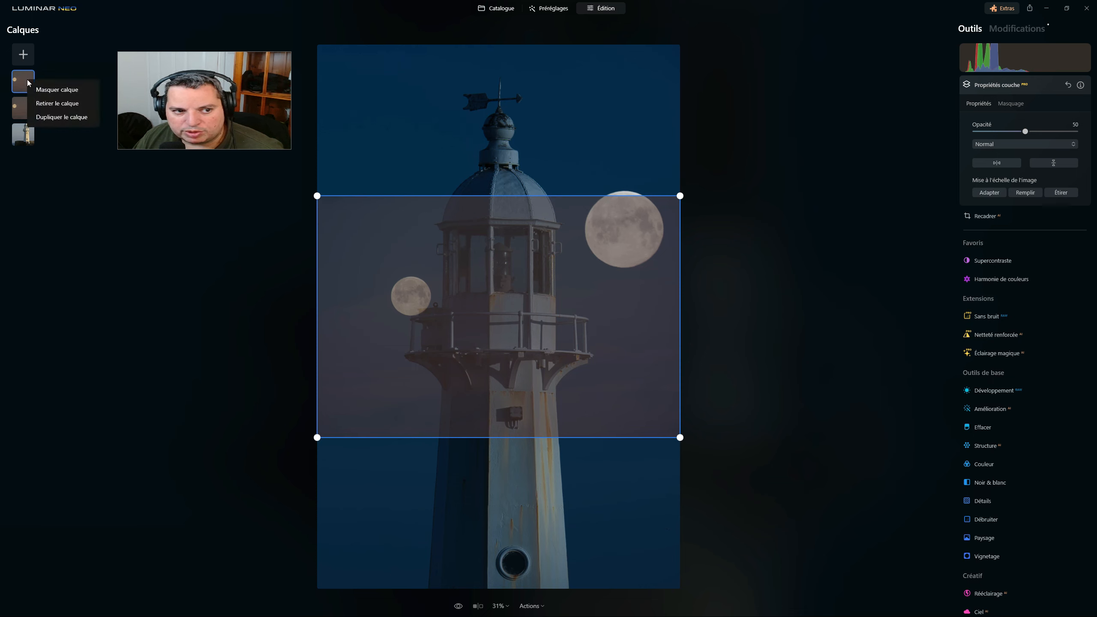
pyautogui.click(59, 104)
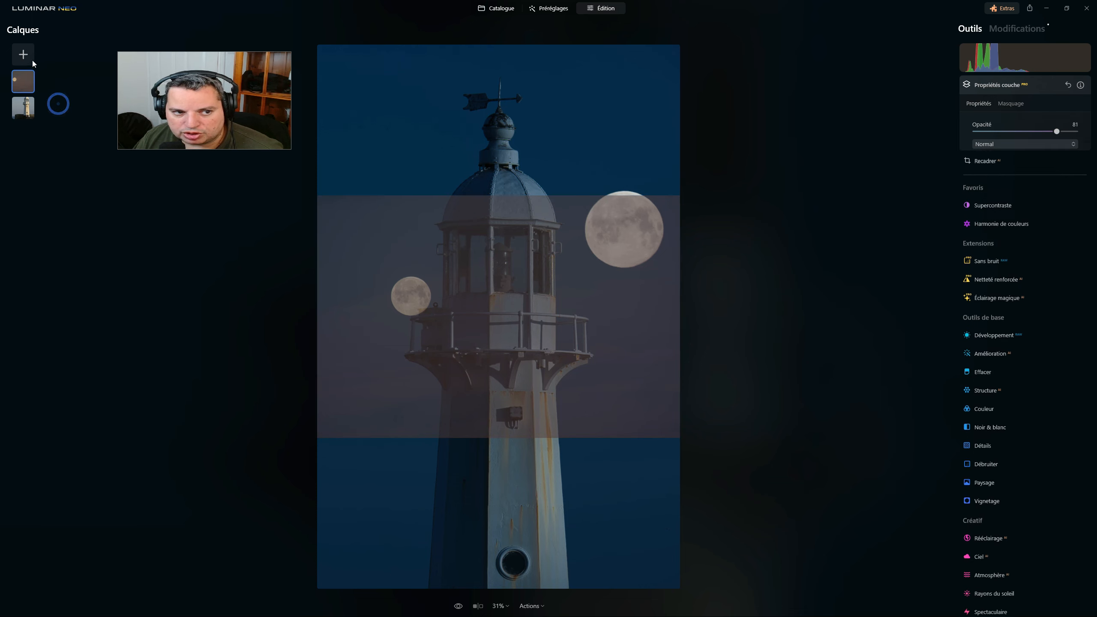
# - Add the misty raindrops image from Mes images as a new layer above the moon
pyautogui.click(29, 59)
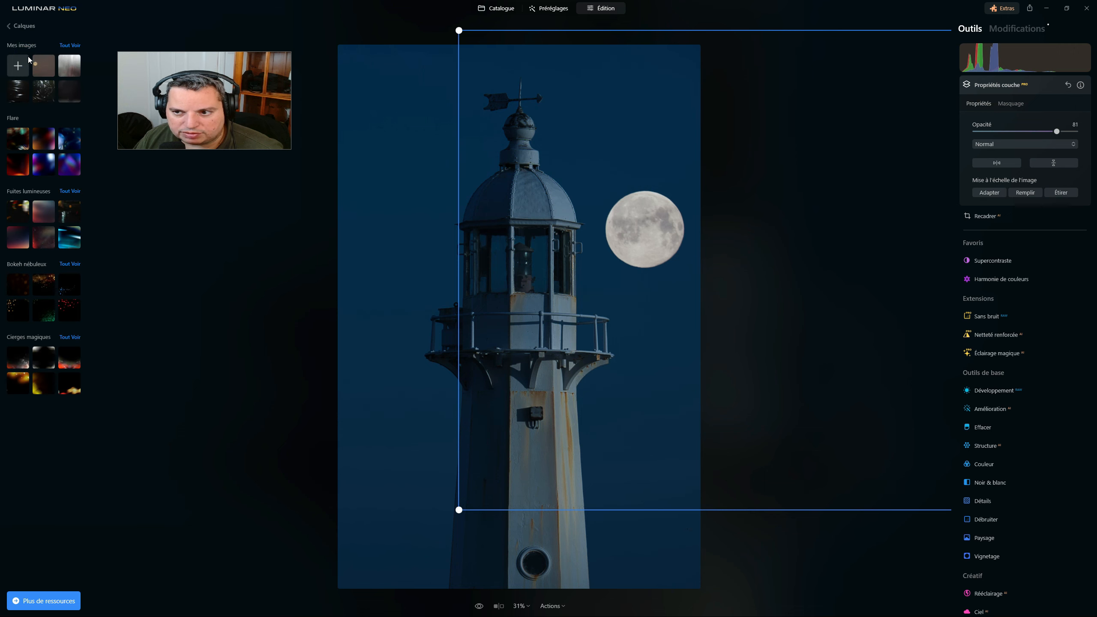
pyautogui.click(70, 63)
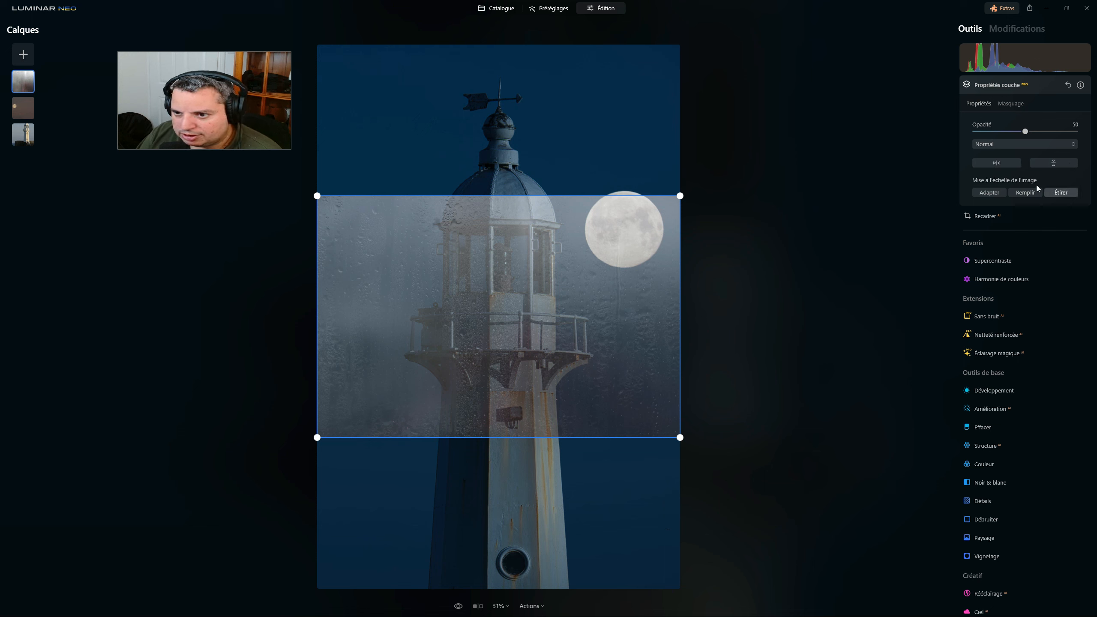
# - Try flipping the raindrops layer horizontally and vertically, returning it to its original orientation
pyautogui.click(1002, 164)
pyautogui.click(1002, 164)
pyautogui.click(1002, 164)
pyautogui.click(1001, 164)
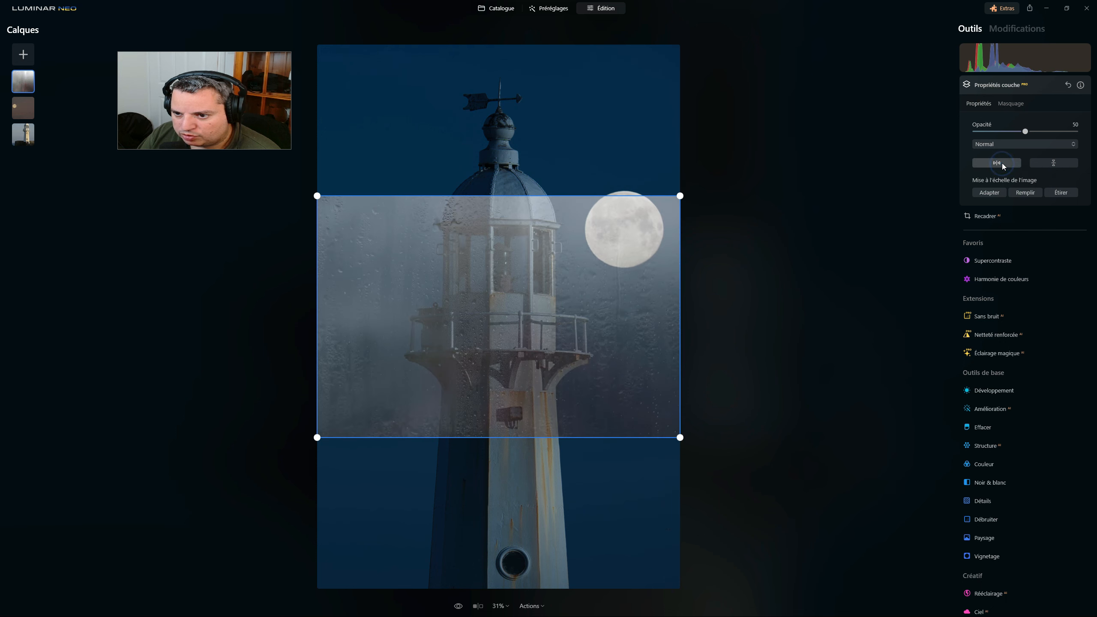
pyautogui.click(1052, 164)
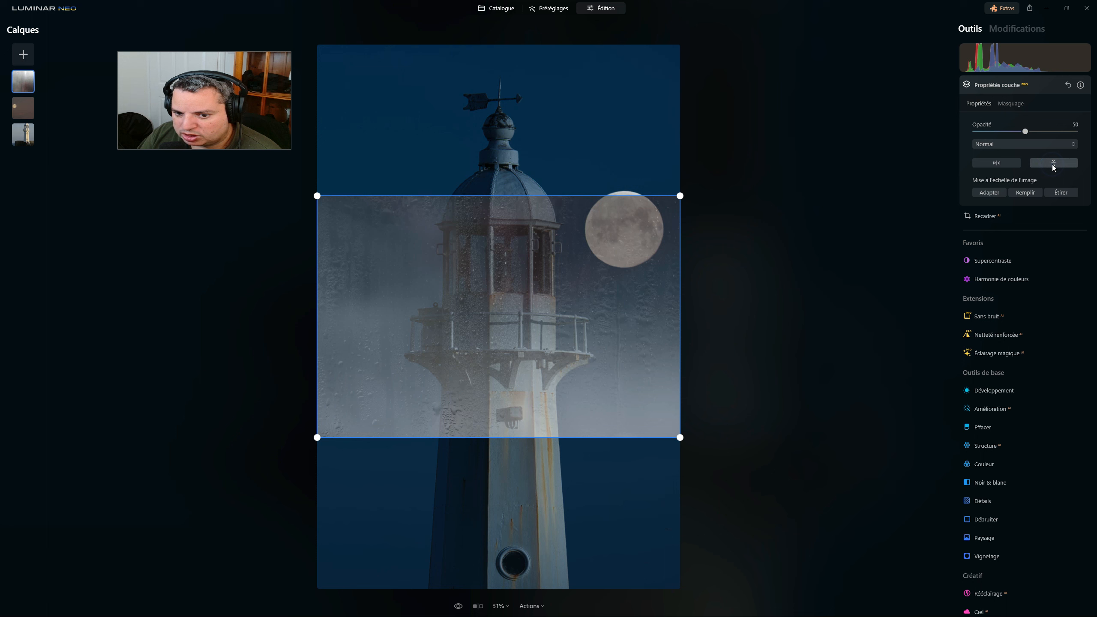
pyautogui.click(1052, 165)
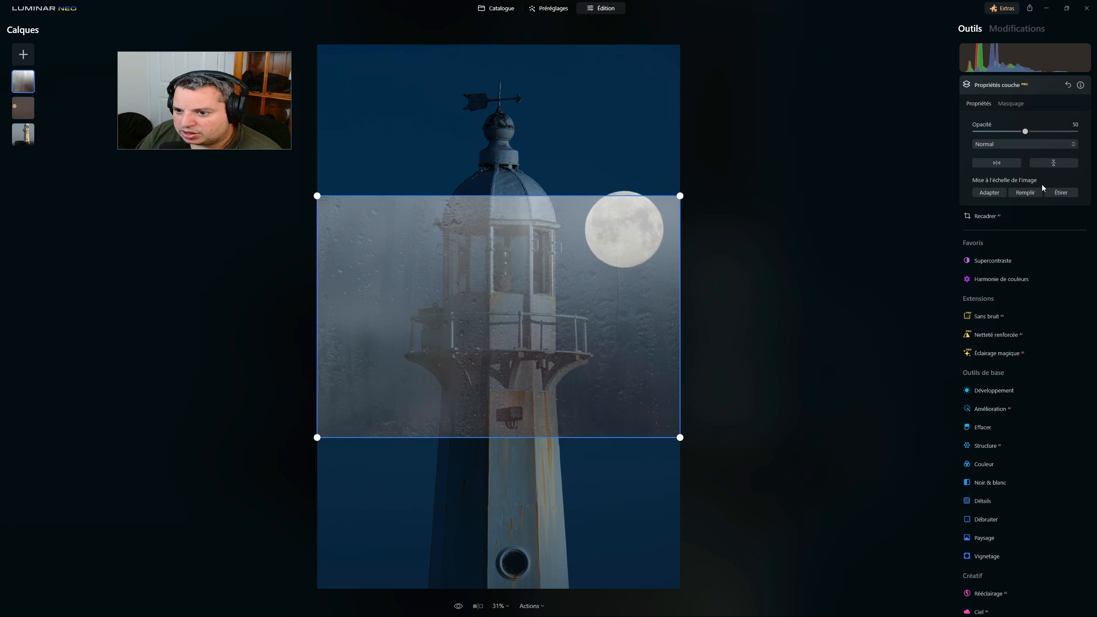
# - Try the Adapter, Remplir and Étirer image scaling options on the raindrops layer
pyautogui.click(997, 195)
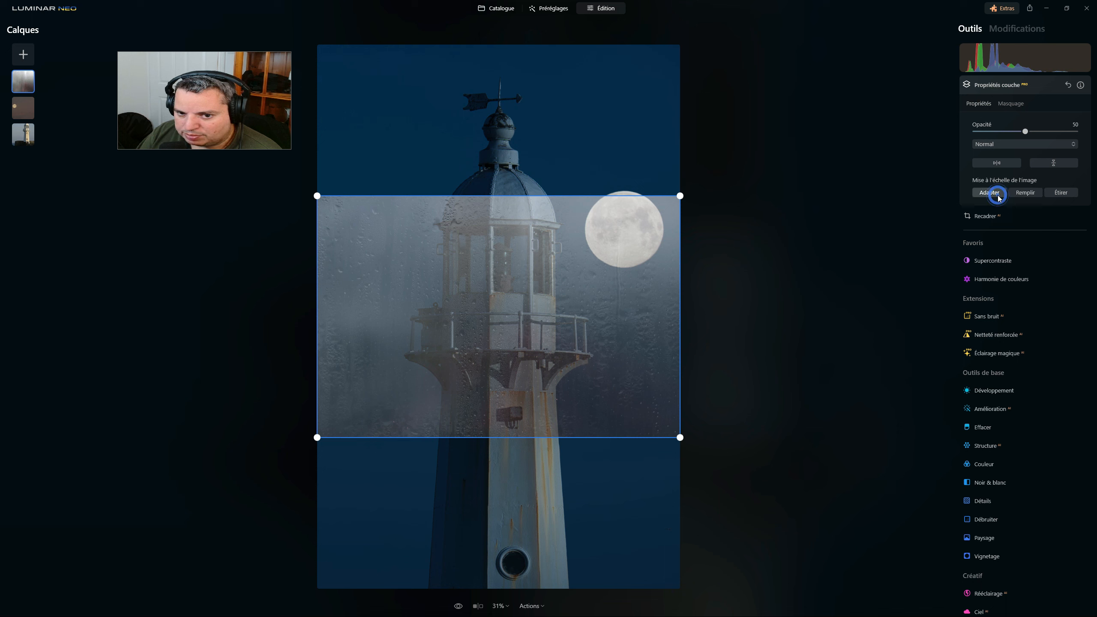
pyautogui.click(1028, 193)
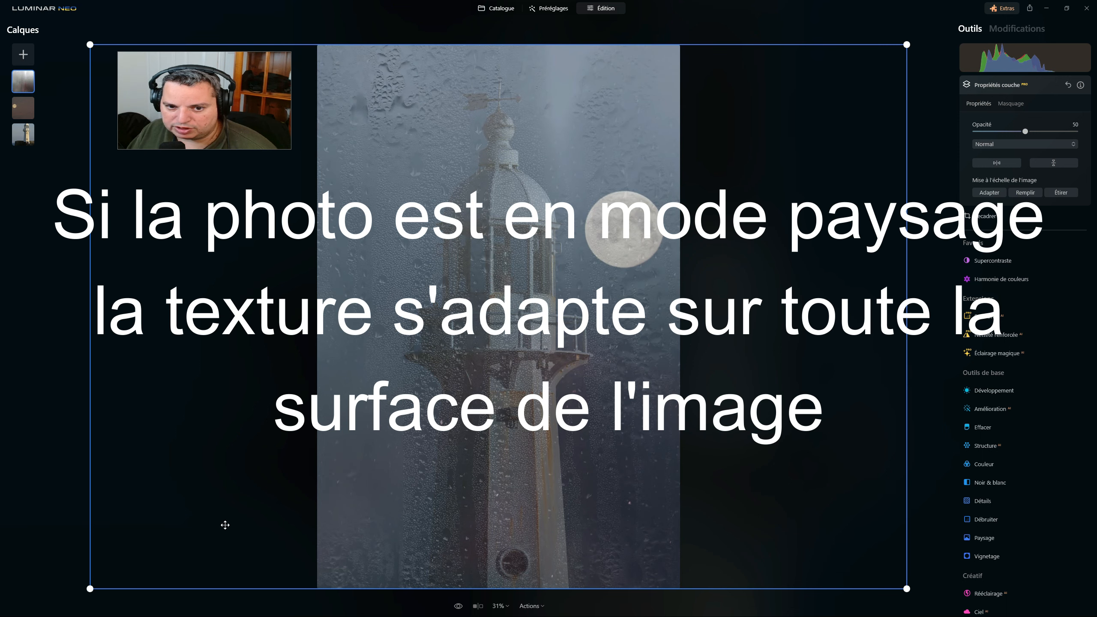
pyautogui.click(1064, 194)
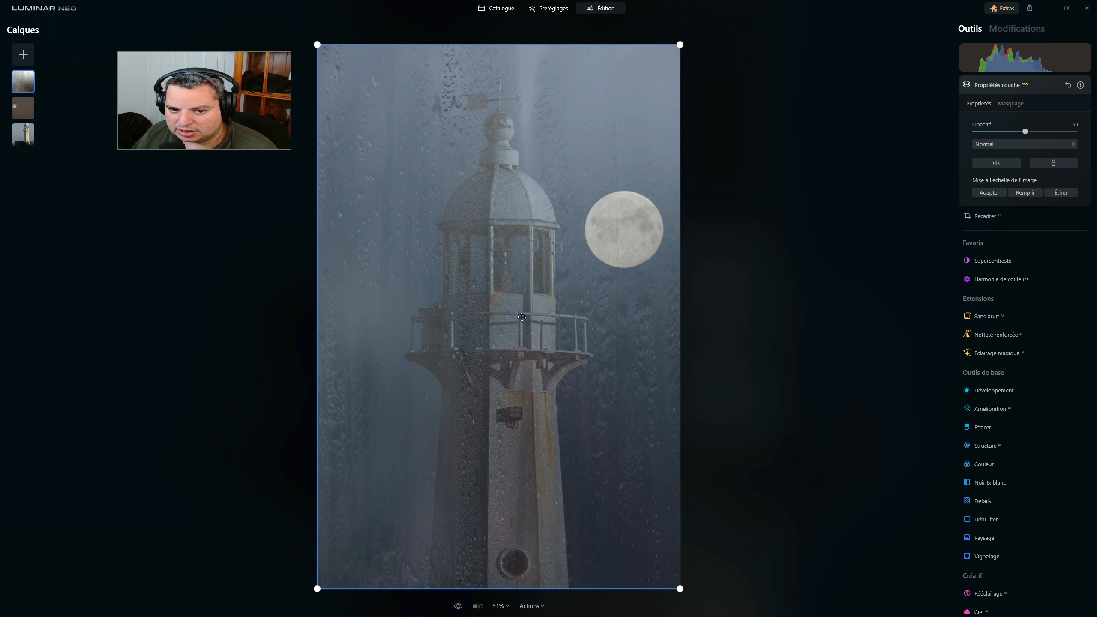
# - Scale the raindrops layer with Adapter and stretch its upper and lower edges to the photo's borders
pyautogui.click(988, 193)
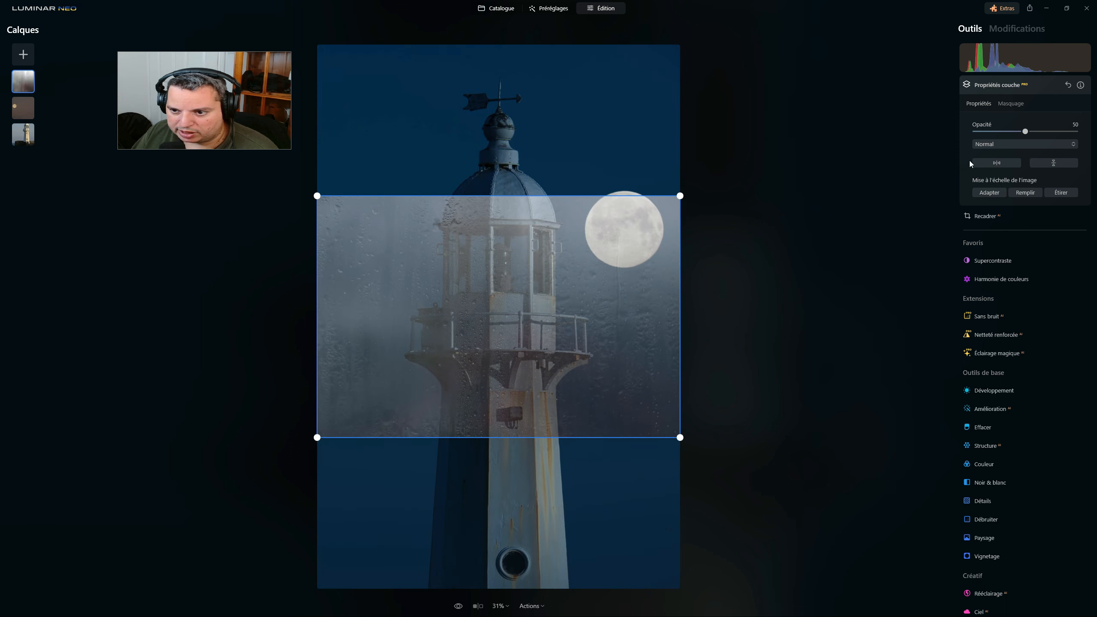
pyautogui.moveTo(509, 196); pyautogui.dragTo(503, 48)
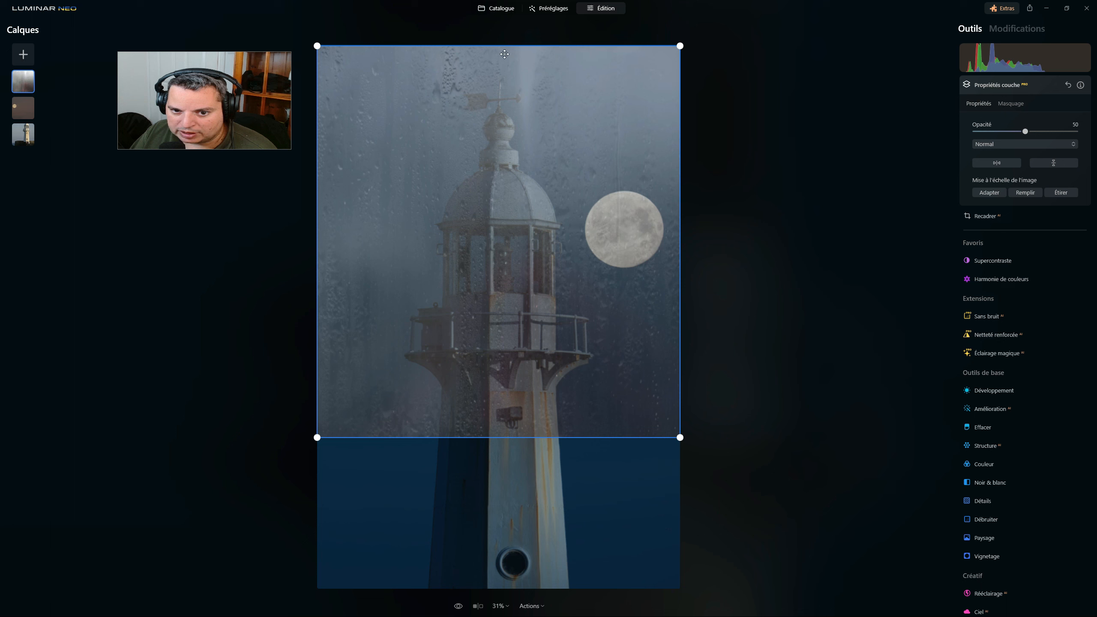
pyautogui.moveTo(522, 435); pyautogui.dragTo(525, 588)
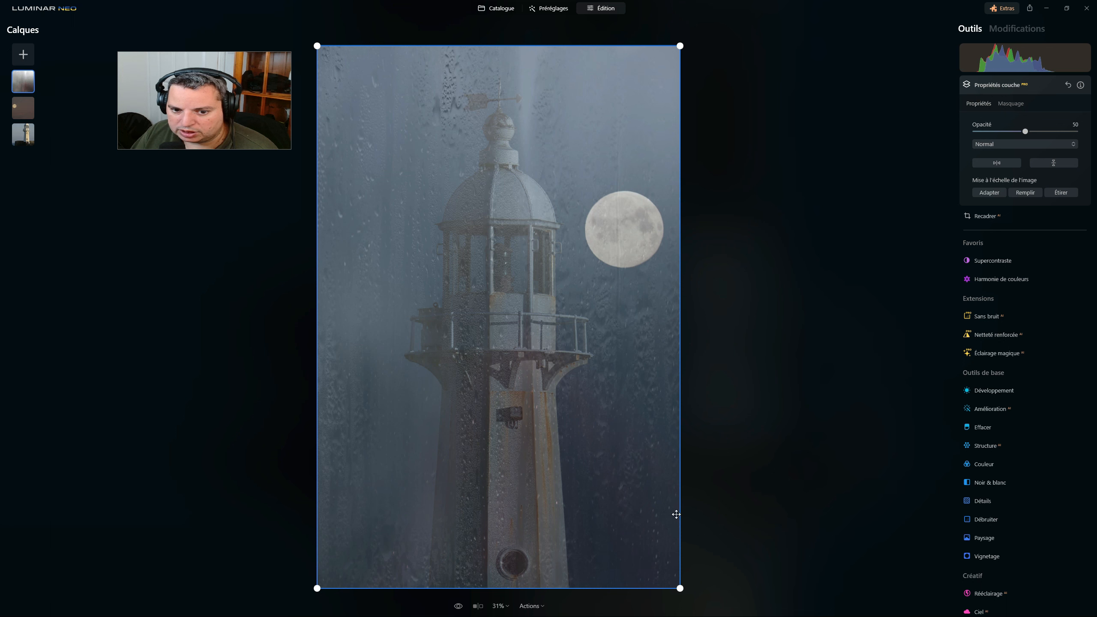
# - Compare Adapter, Remplir and Étirer again on the raindrops layer and settle on Remplir
pyautogui.click(990, 193)
pyautogui.click(1032, 194)
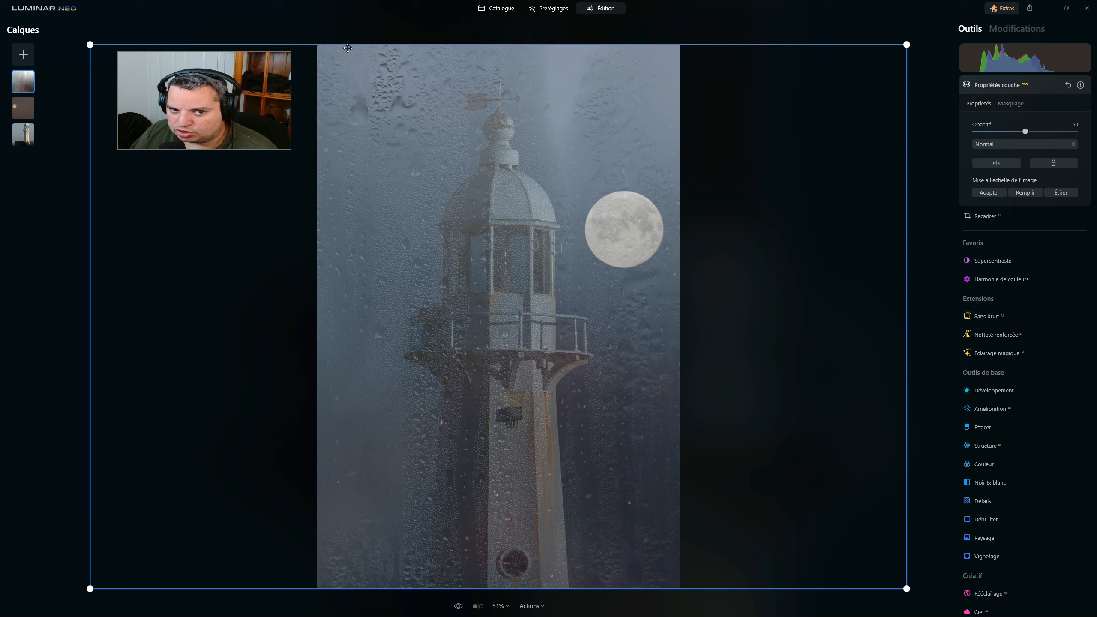
pyautogui.click(1060, 192)
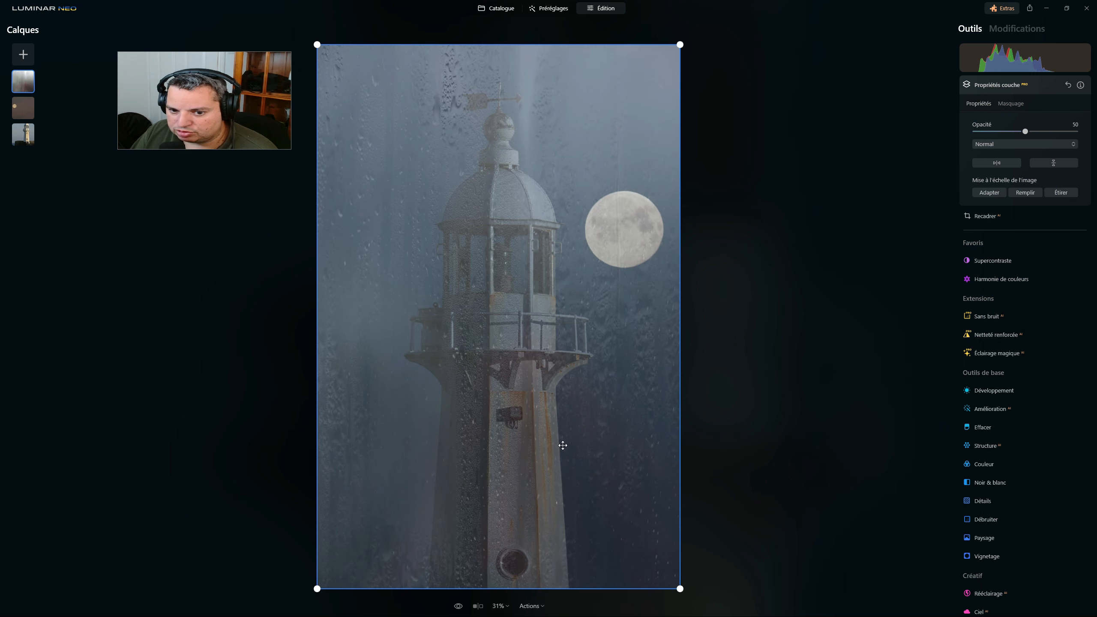
pyautogui.click(1025, 193)
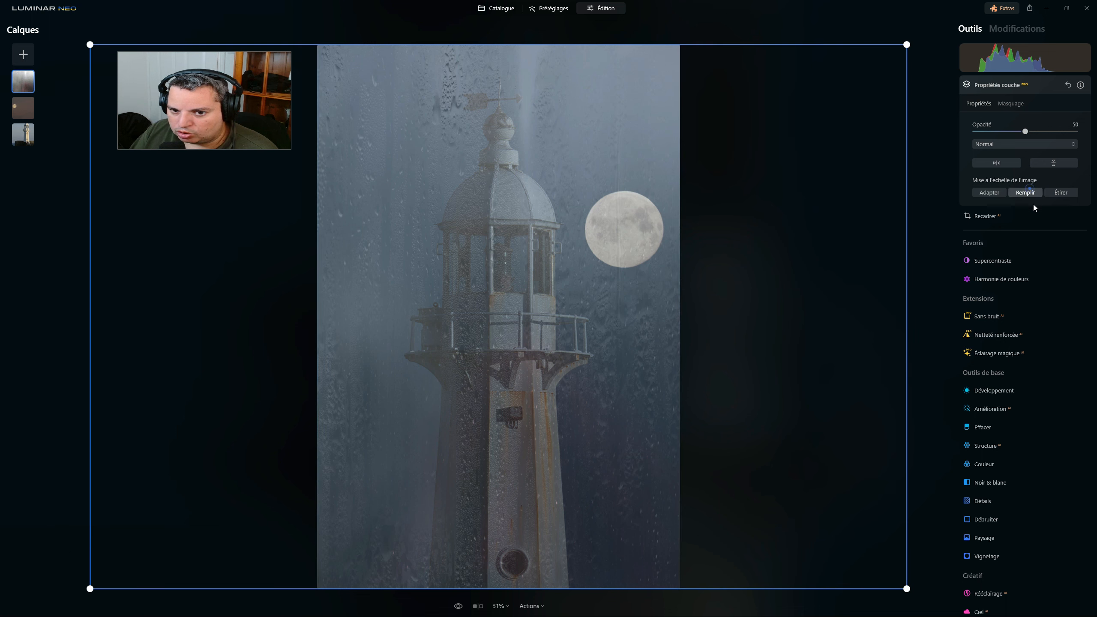
# - Blend the raindrops layer at full opacity with the Écran mode, and reduce its opacity to 56
pyautogui.click(1075, 131)
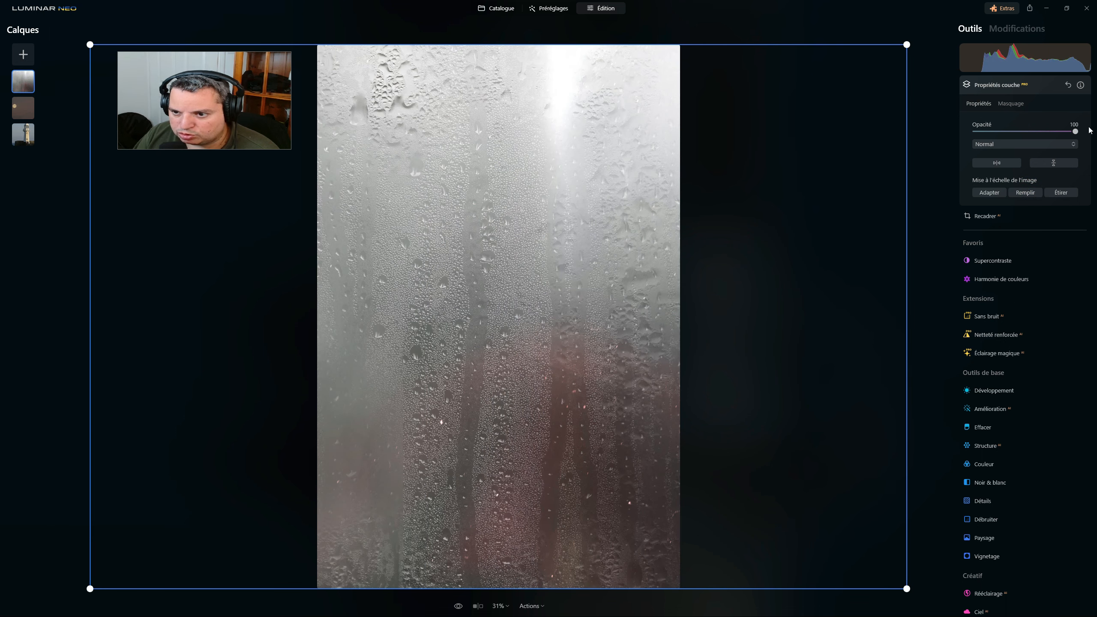
pyautogui.click(996, 144)
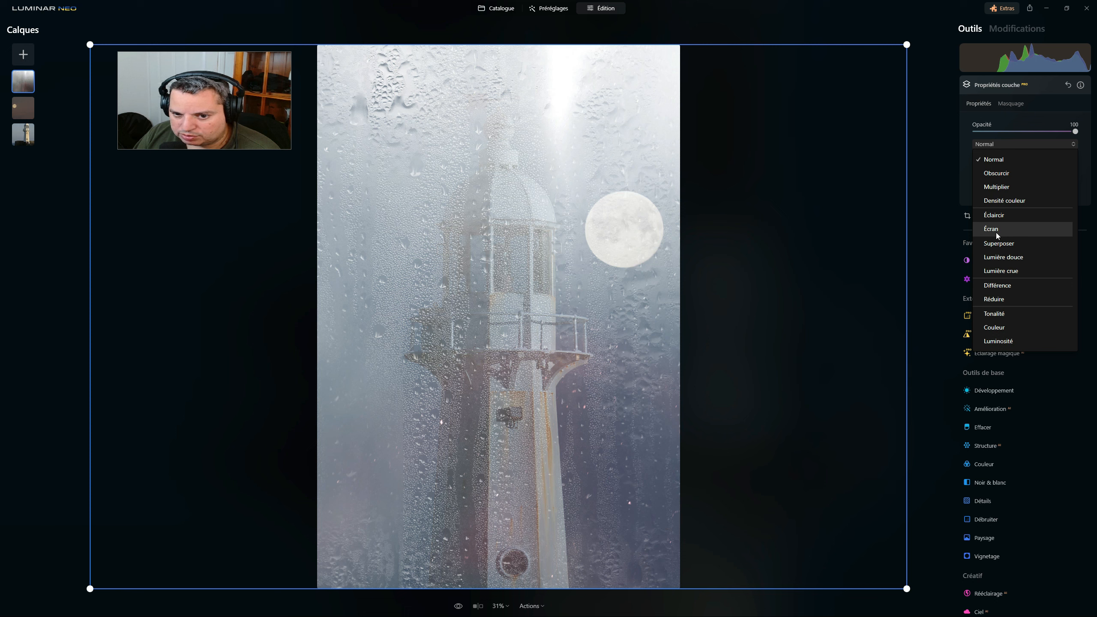
pyautogui.click(997, 233)
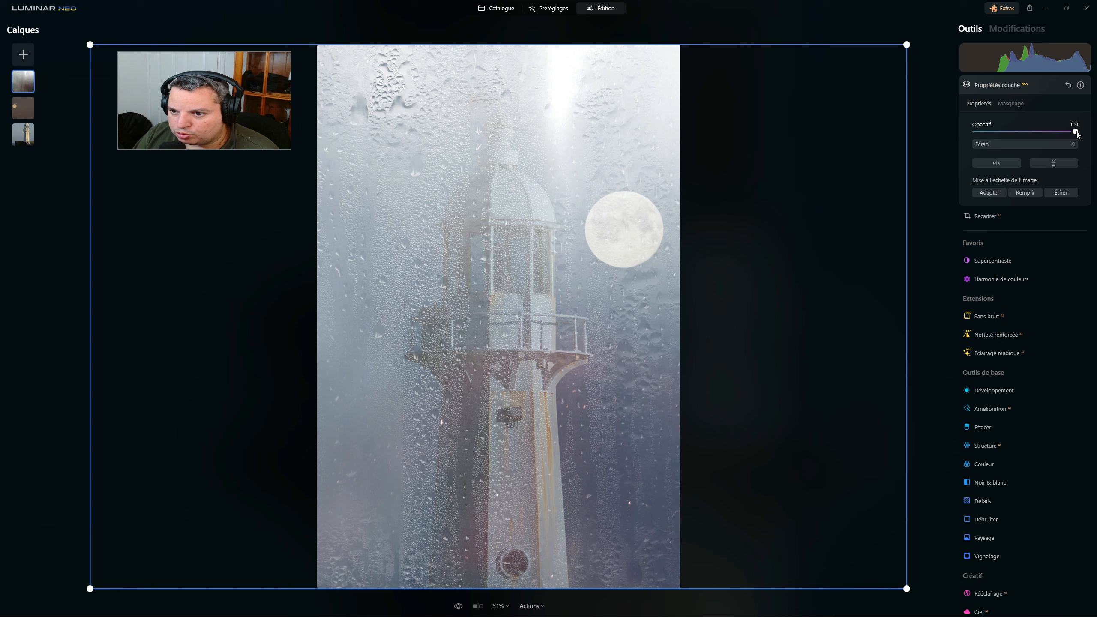
pyautogui.moveTo(1076, 134); pyautogui.dragTo(1034, 133)
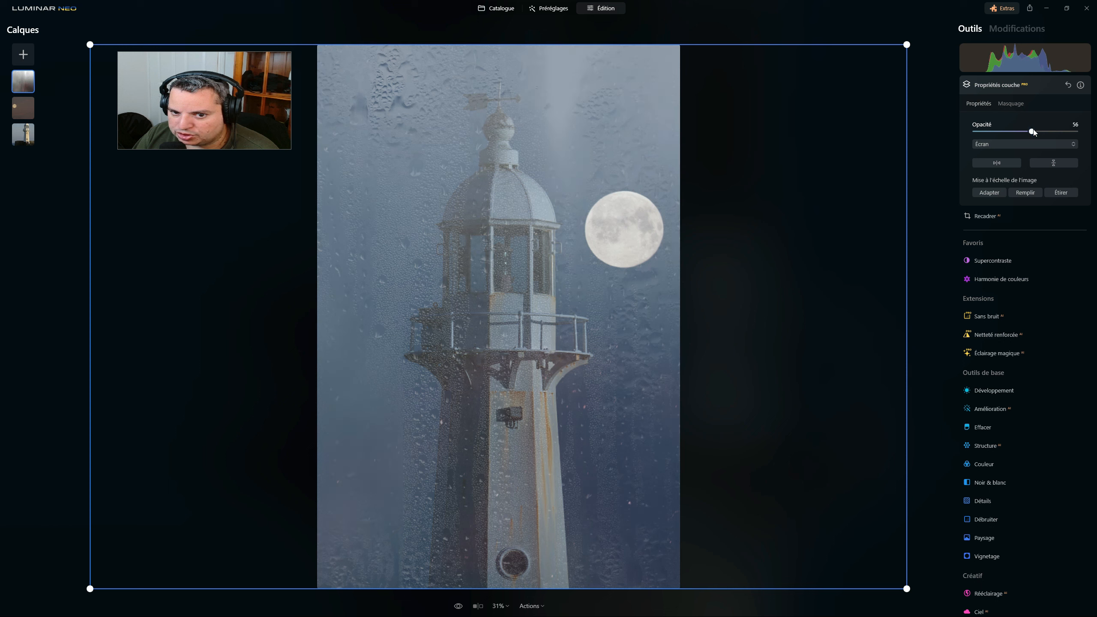
pyautogui.click(1003, 90)
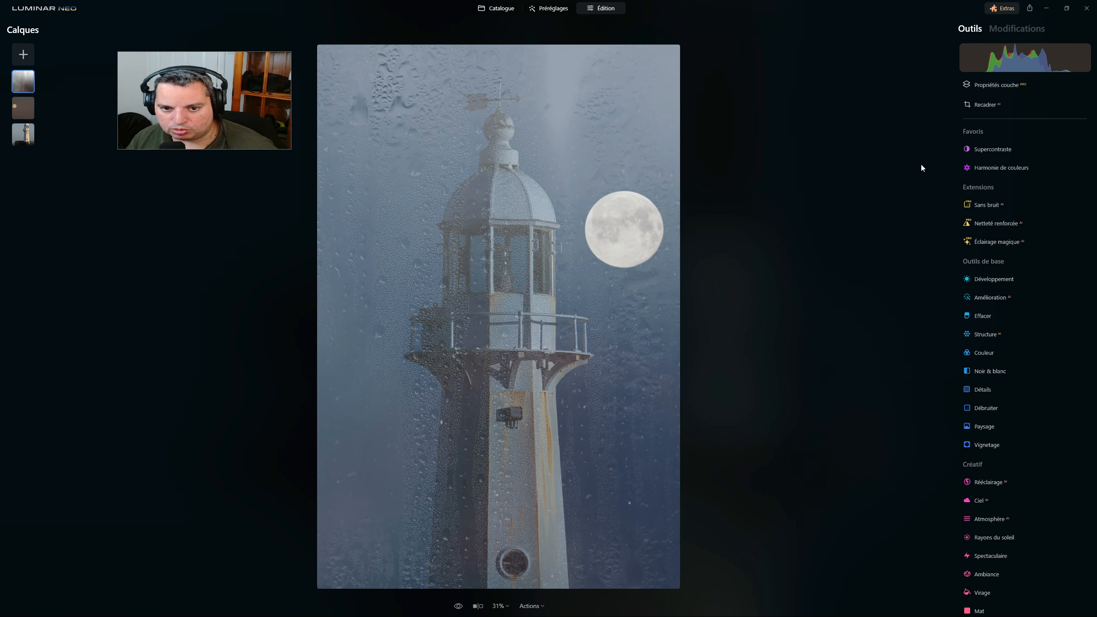
# - Remove the raindrops layer from the layer stack
pyautogui.click(24, 80)
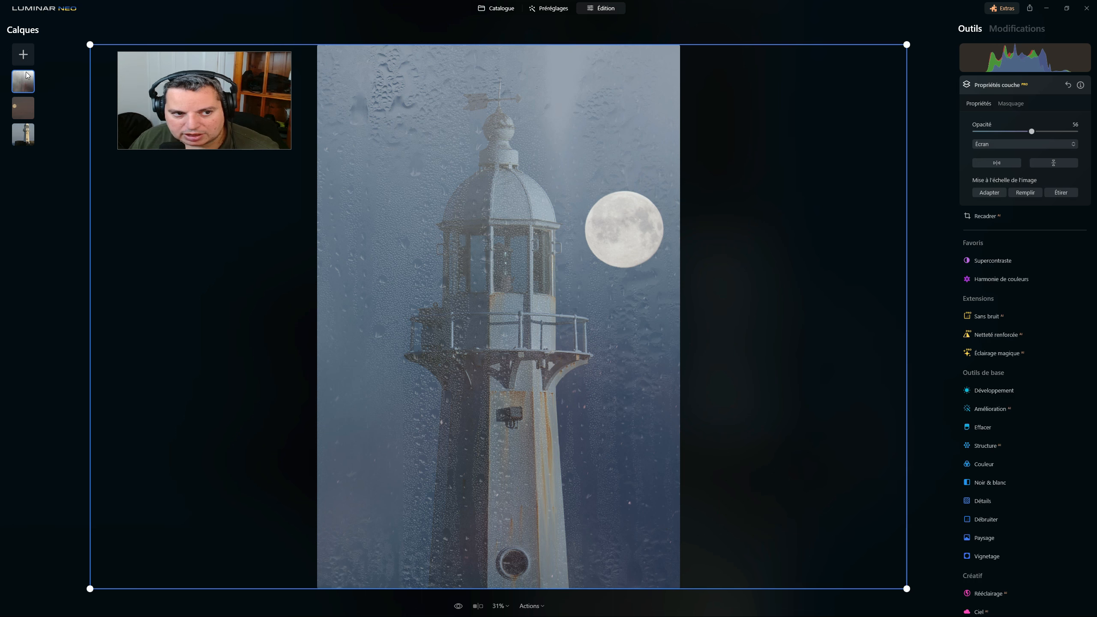
pyautogui.rightClick(22, 84)
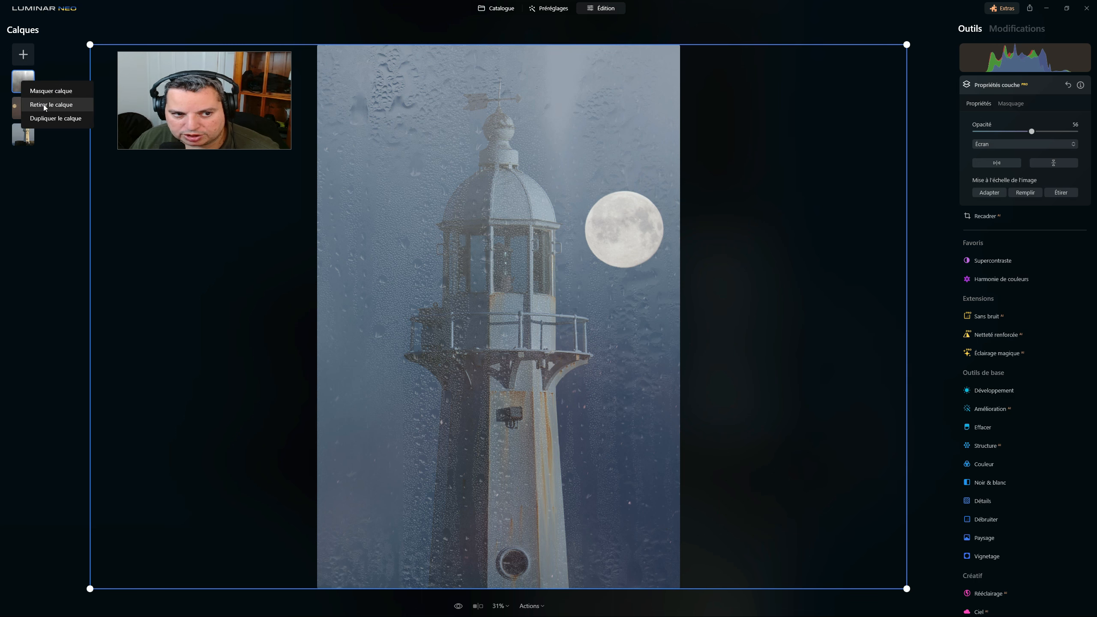
pyautogui.click(45, 104)
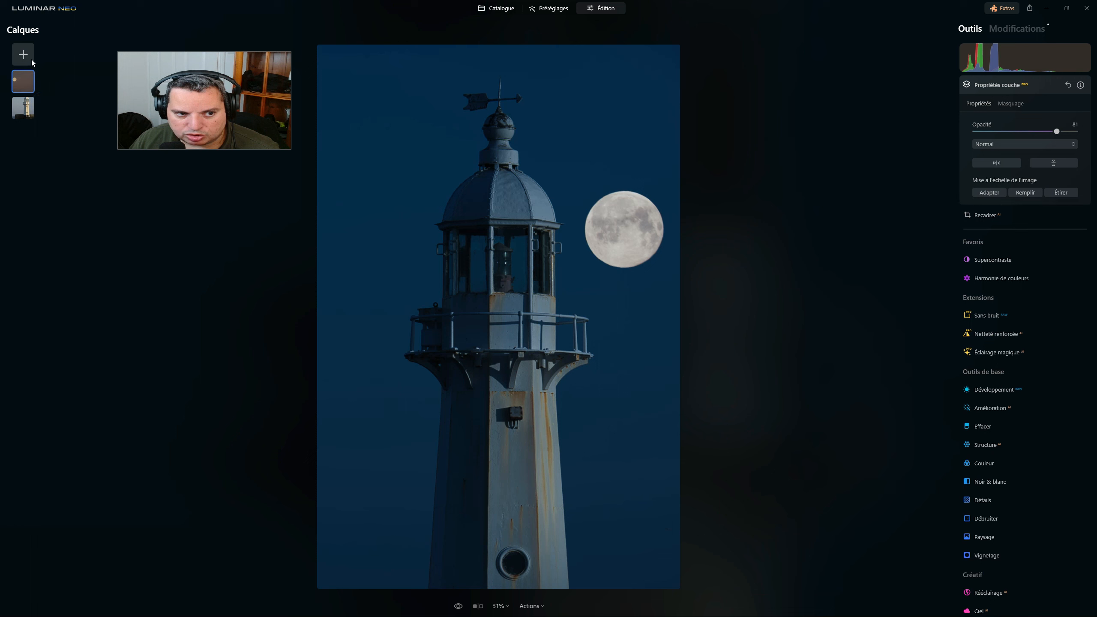
# - Add the dark scratched, creased texture from Mes images as a new layer and scale it with Remplir
pyautogui.click(23, 54)
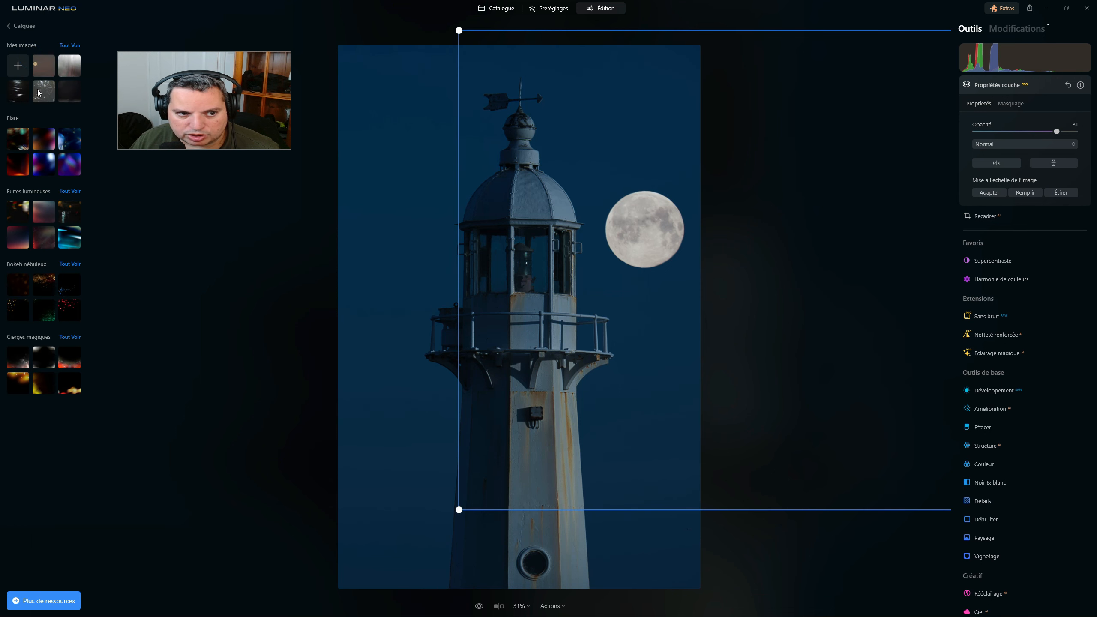
pyautogui.click(69, 45)
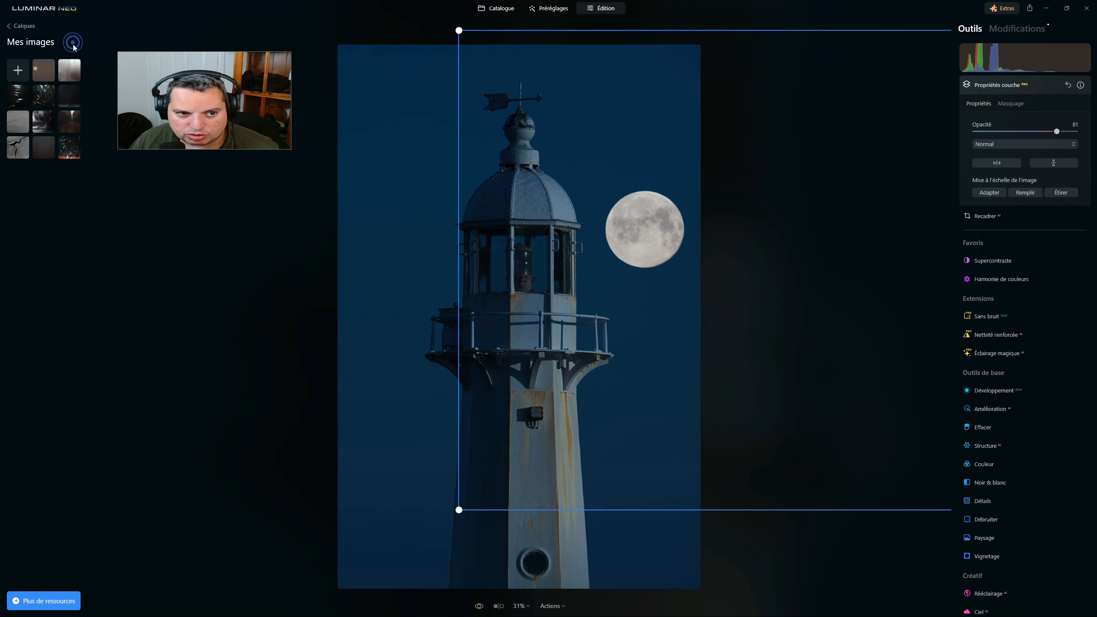
pyautogui.click(46, 127)
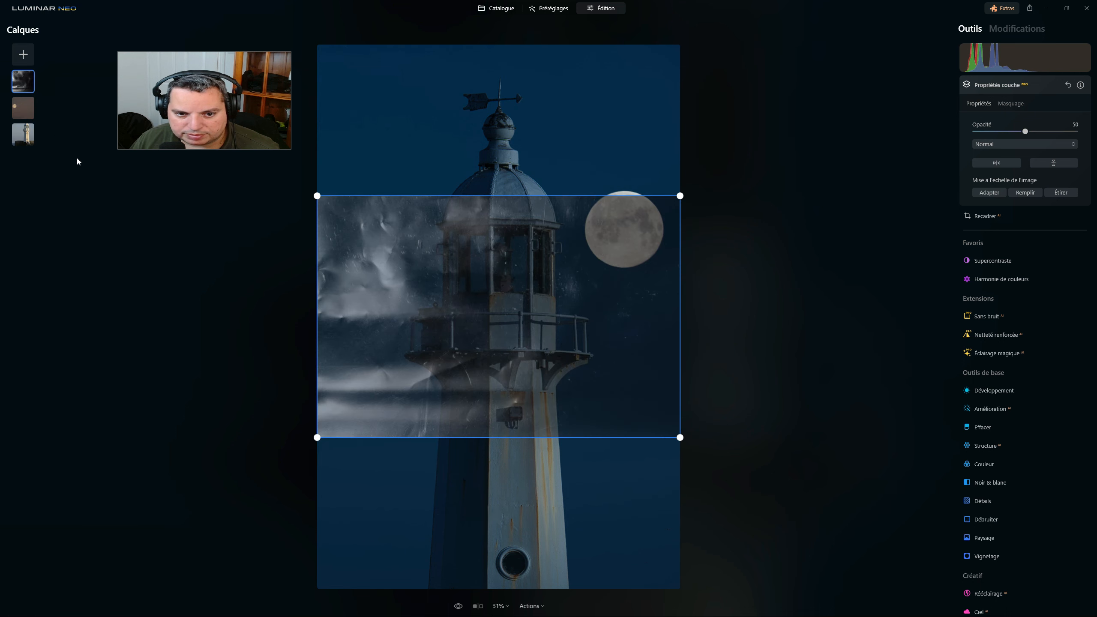
pyautogui.click(1030, 192)
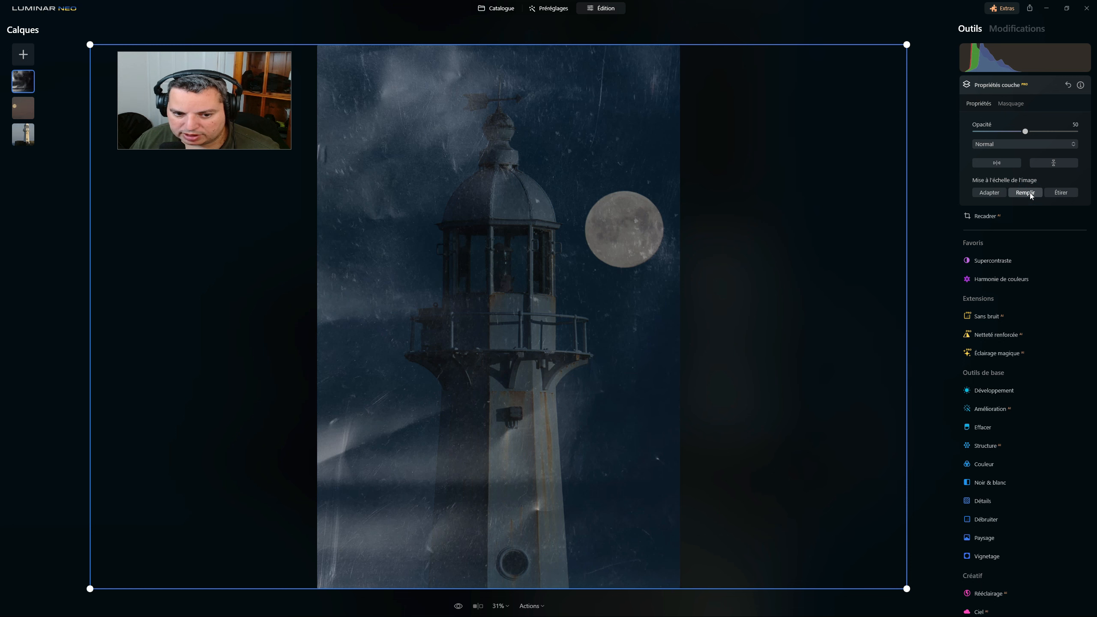
pyautogui.click(1062, 193)
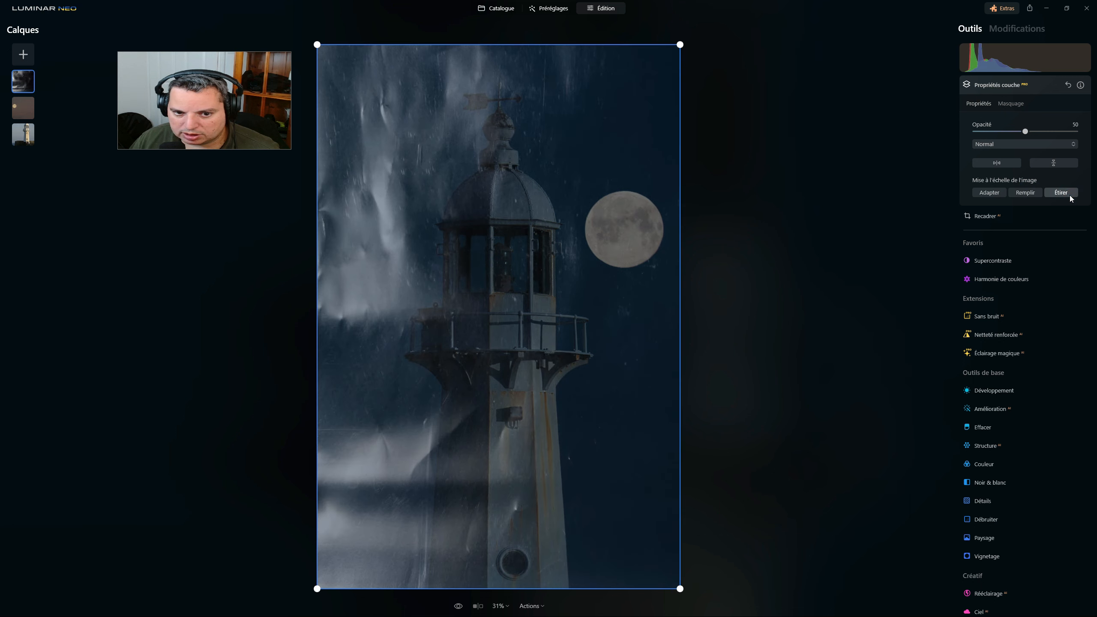
pyautogui.click(1024, 194)
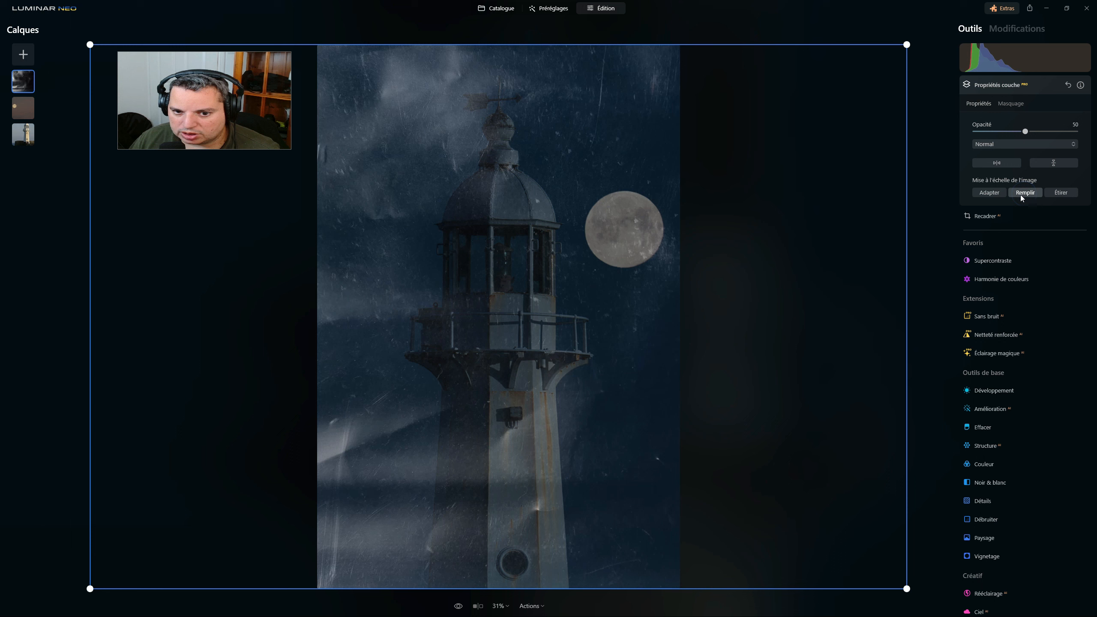
# - Set the scratched texture layer's blend mode to Écran and its opacity to 58
pyautogui.click(1027, 144)
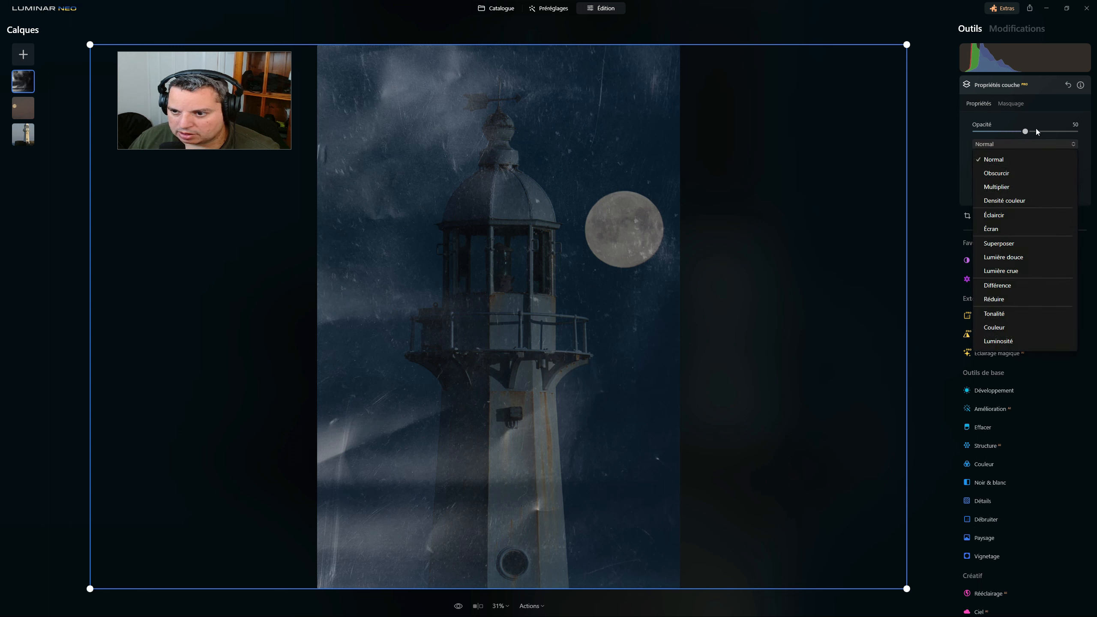
pyautogui.moveTo(1025, 131); pyautogui.dragTo(1075, 131)
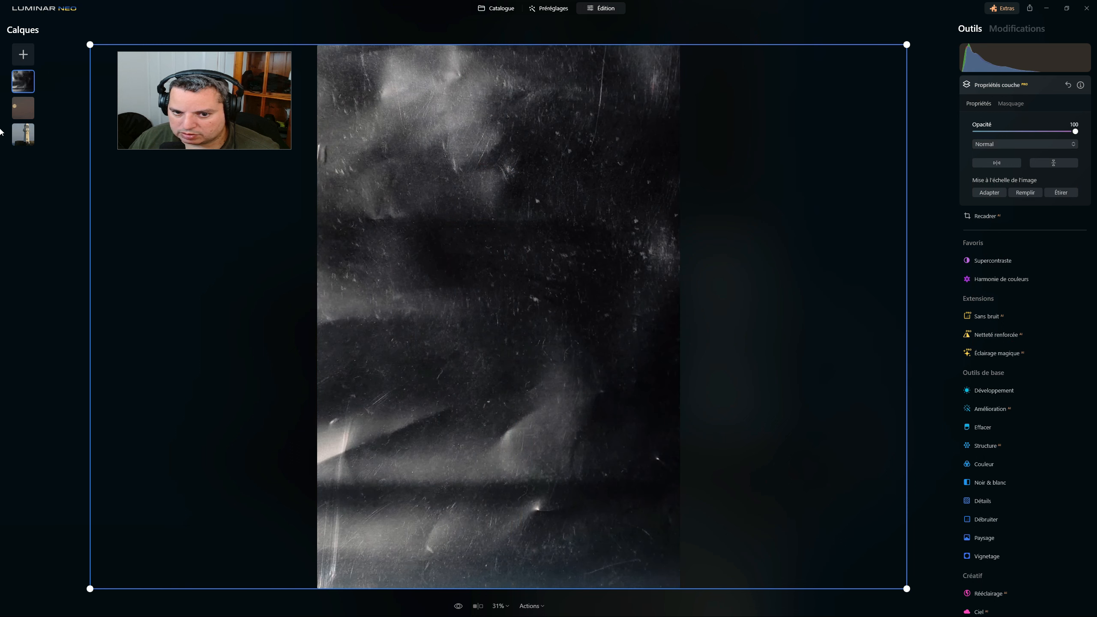
pyautogui.click(999, 144)
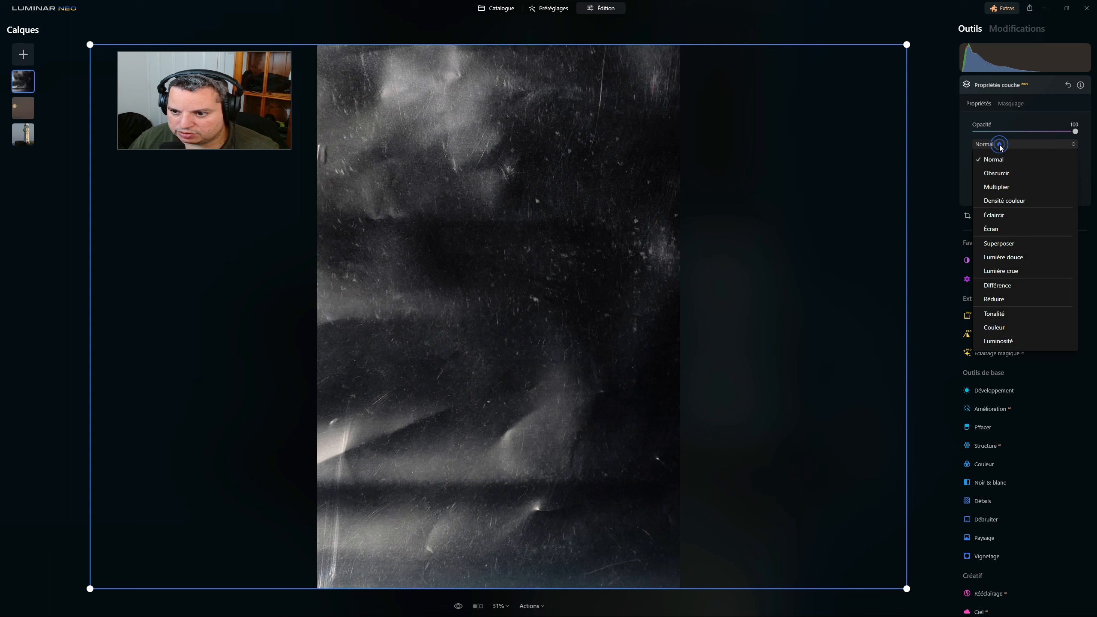
pyautogui.click(995, 230)
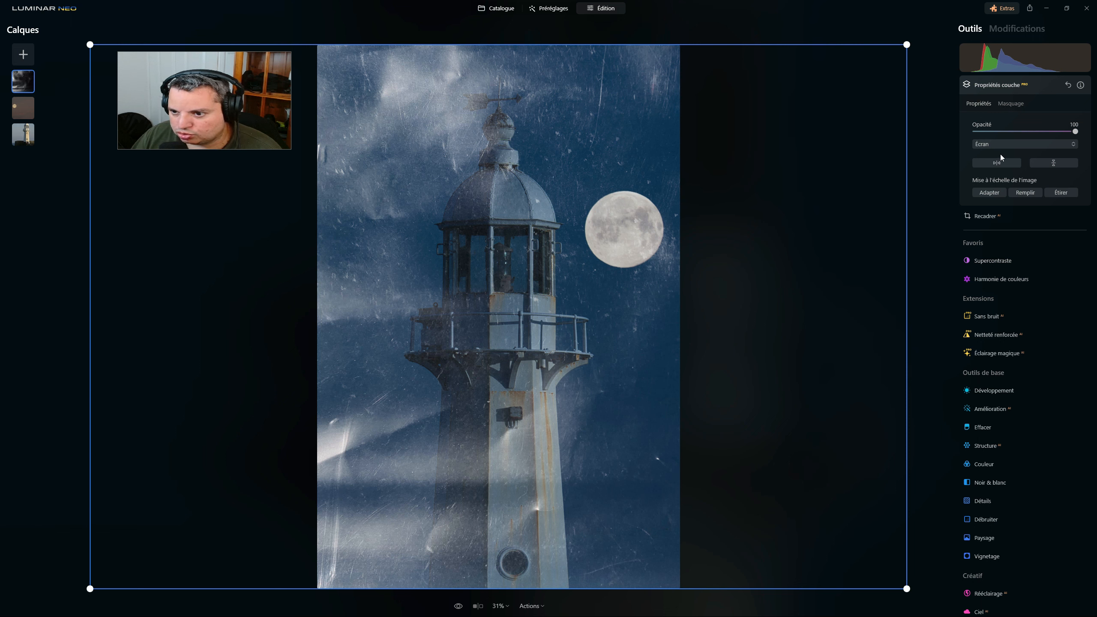
pyautogui.moveTo(1075, 132); pyautogui.dragTo(1032, 132)
pyautogui.click(1006, 83)
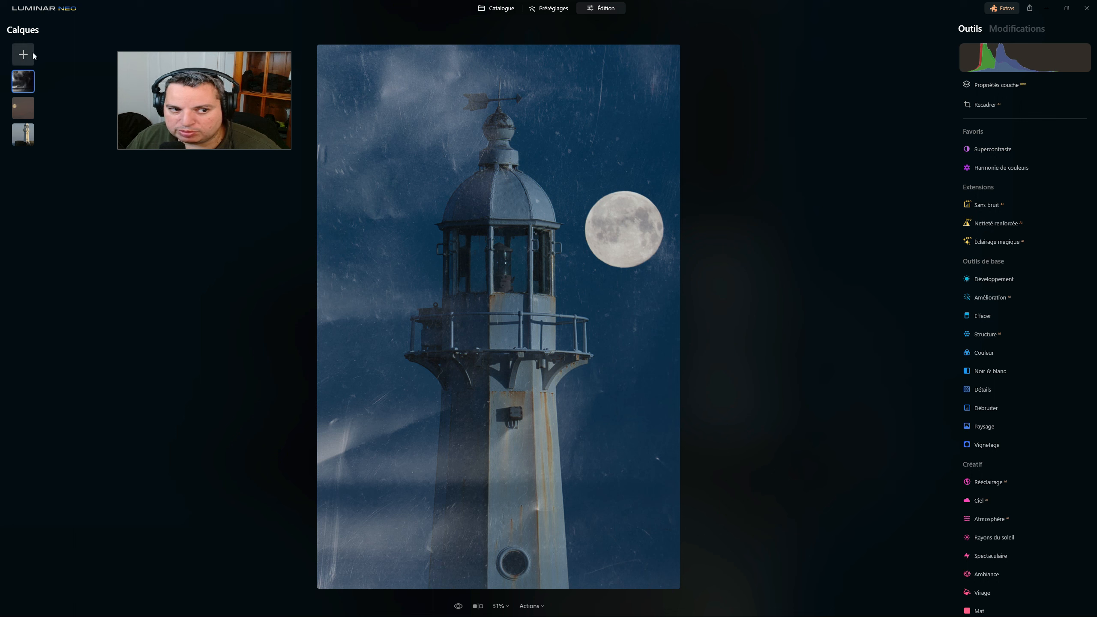
# - Duplicate the scratched texture layer and flip the copy horizontally
pyautogui.rightClick(24, 83)
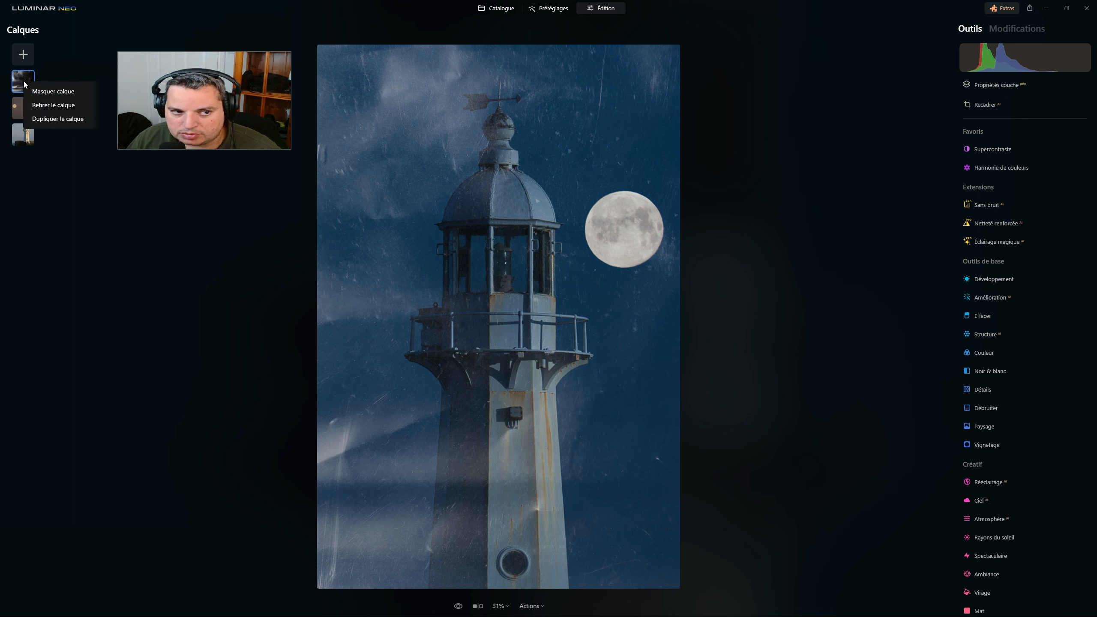
pyautogui.click(45, 119)
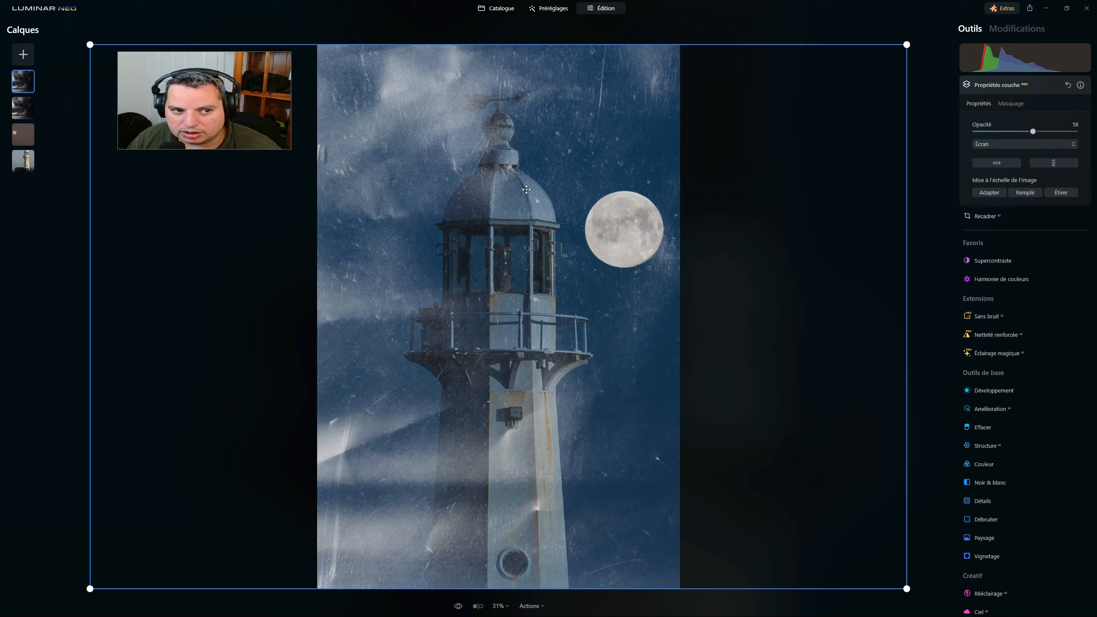
pyautogui.click(1002, 163)
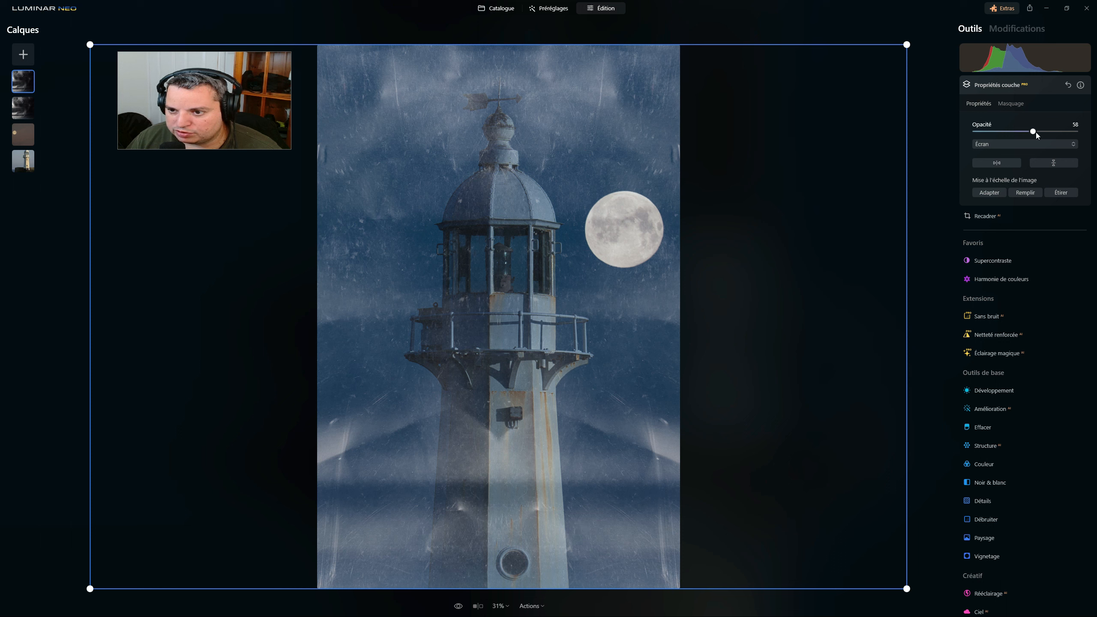
# - Flip the duplicated texture layer vertically as well and reduce its opacity to 31
pyautogui.moveTo(1035, 132); pyautogui.dragTo(998, 132)
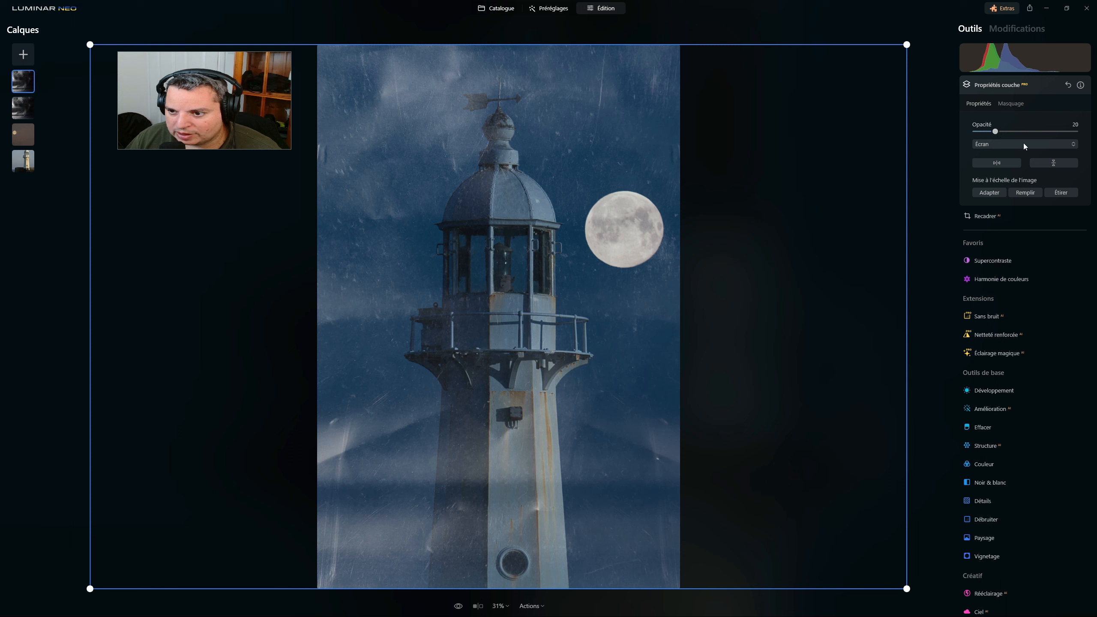
pyautogui.moveTo(994, 133); pyautogui.dragTo(1030, 130)
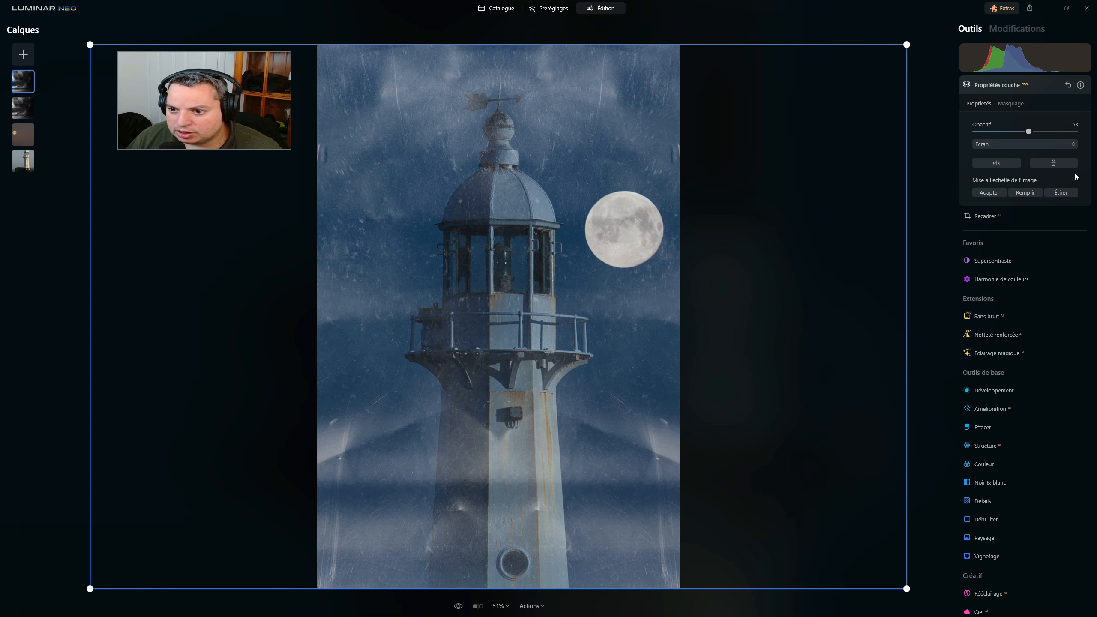
pyautogui.click(1062, 164)
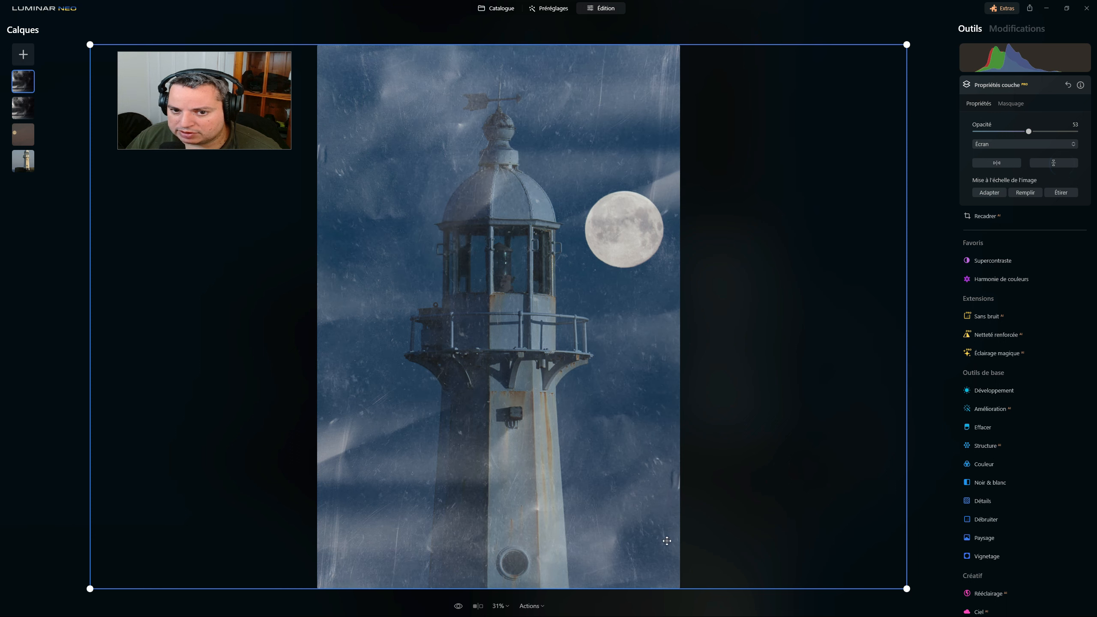
pyautogui.moveTo(1029, 132); pyautogui.dragTo(1009, 130)
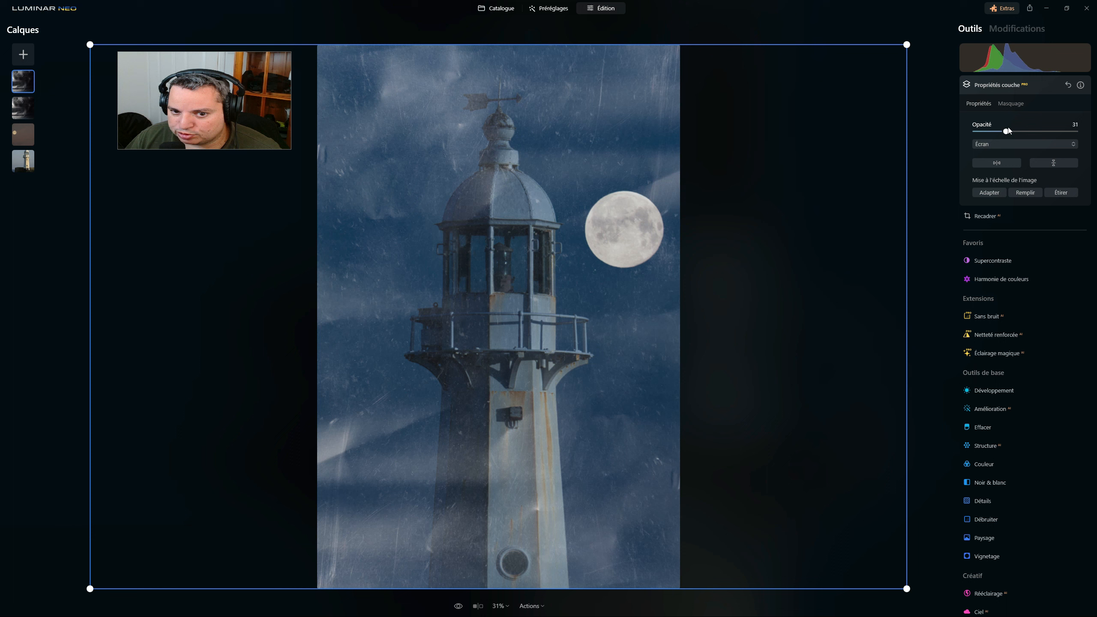
# - Hide both scratched texture layers, the flipped duplicate and the original beneath it
pyautogui.click(1006, 88)
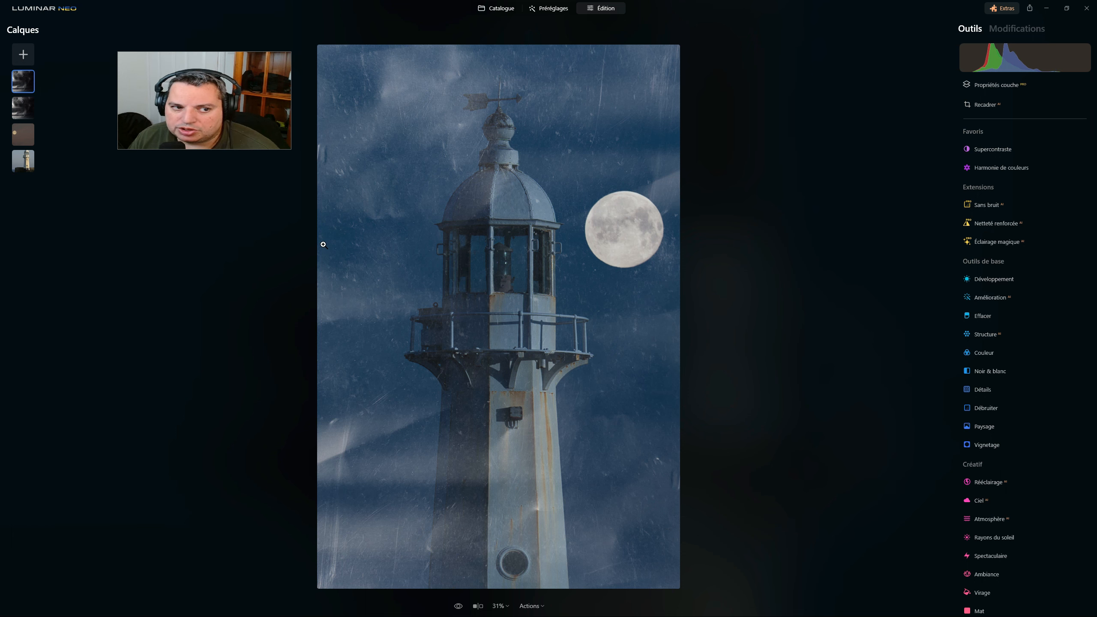
pyautogui.rightClick(18, 82)
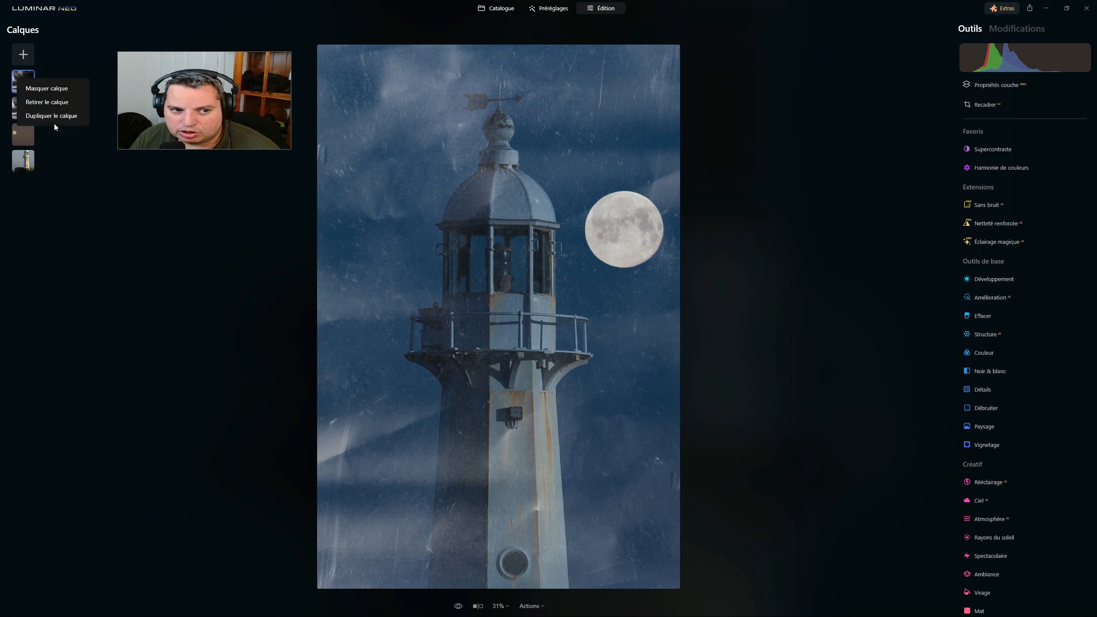
pyautogui.click(45, 89)
pyautogui.rightClick(25, 107)
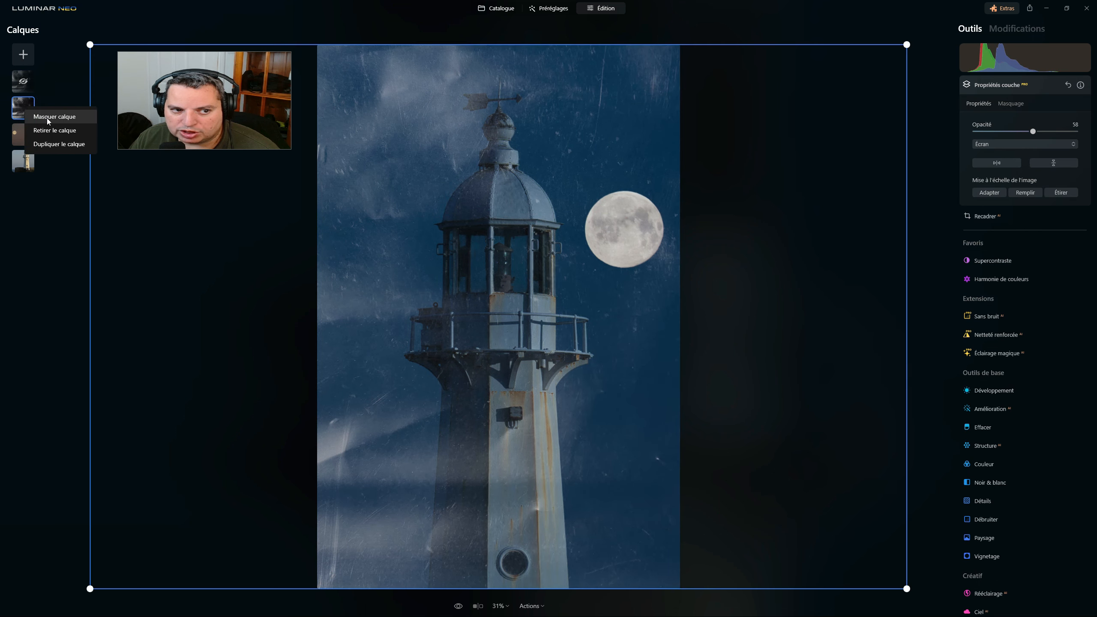
pyautogui.click(46, 119)
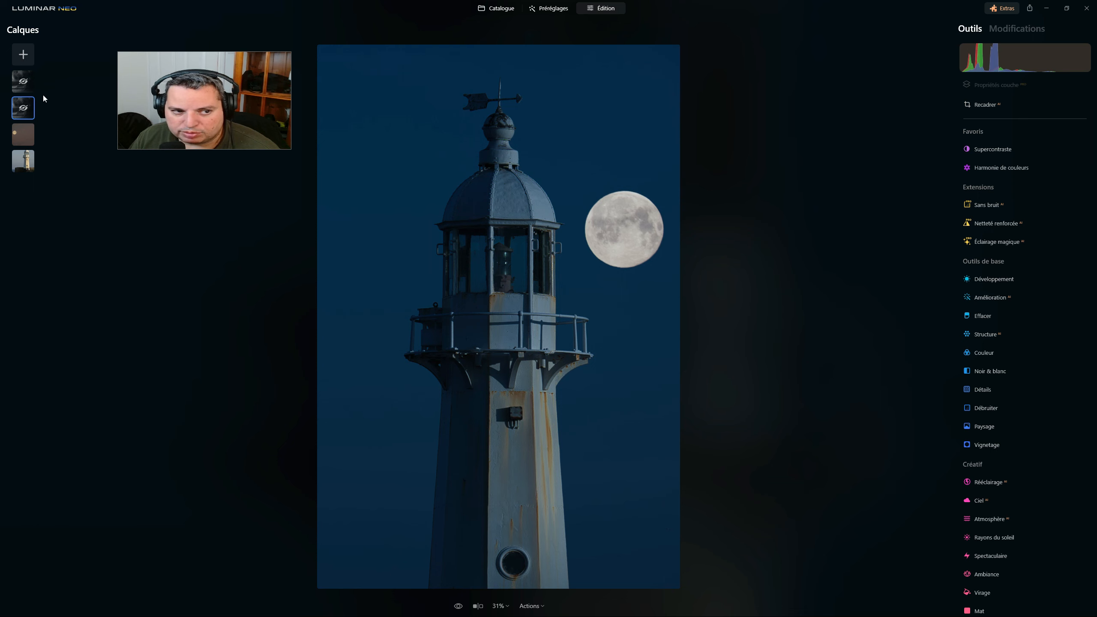
# - Show the flipped duplicate texture layer again, followed by the original texture layer
pyautogui.rightClick(22, 83)
pyautogui.click(43, 90)
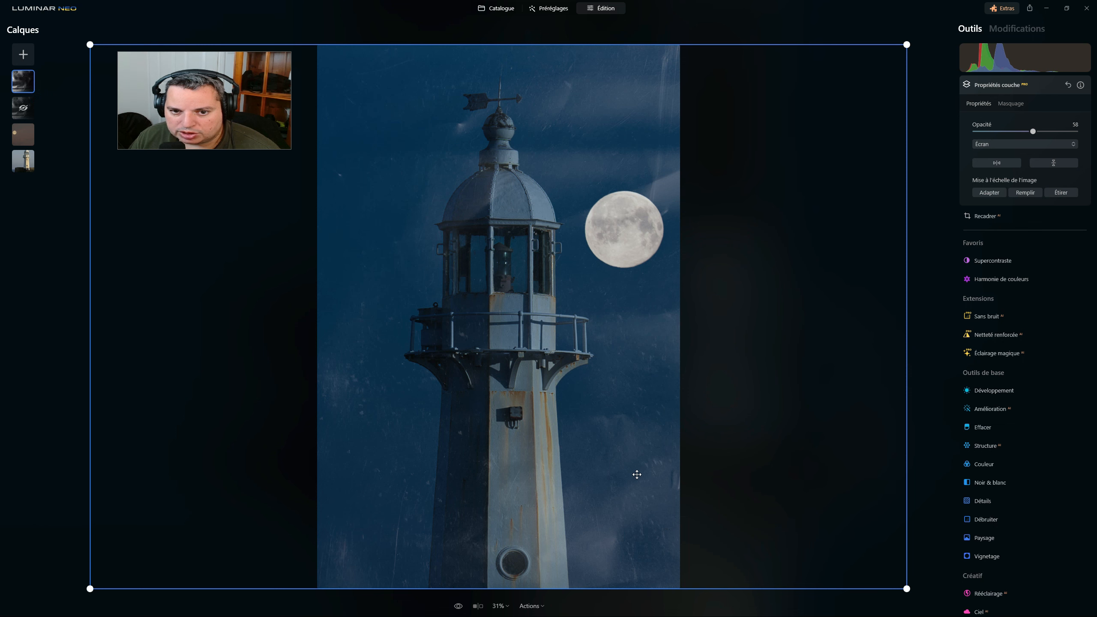
pyautogui.click(23, 113)
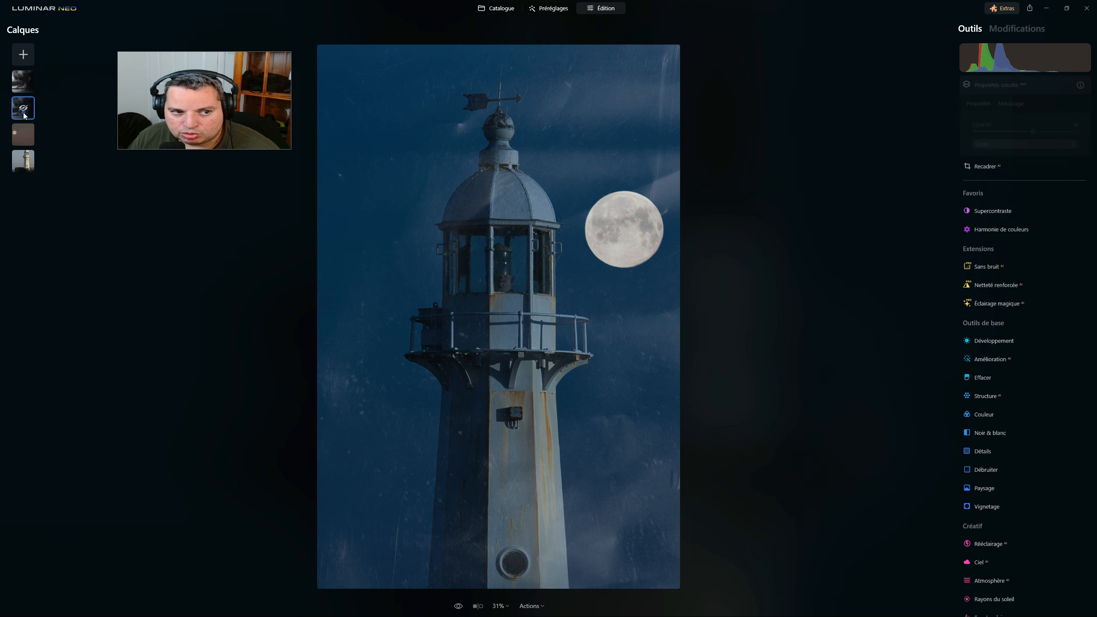
pyautogui.rightClick(24, 115)
pyautogui.click(44, 119)
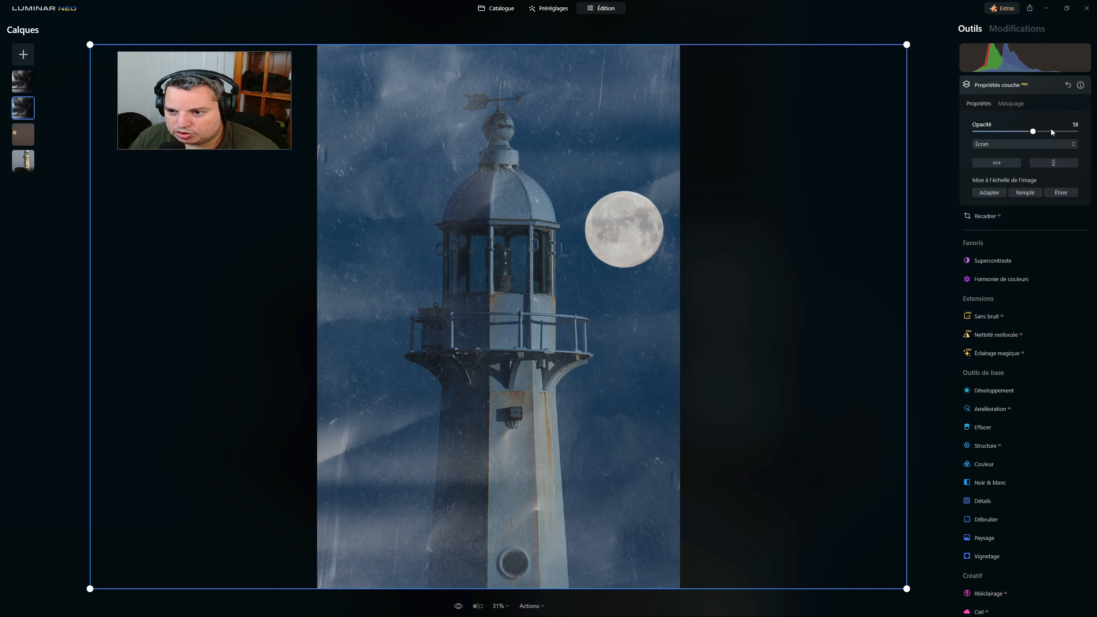
# - Set the original scratched texture layer's opacity to 15 and lower the flipped duplicate's opacity to a similarly subtle level
pyautogui.moveTo(1012, 134); pyautogui.dragTo(989, 132)
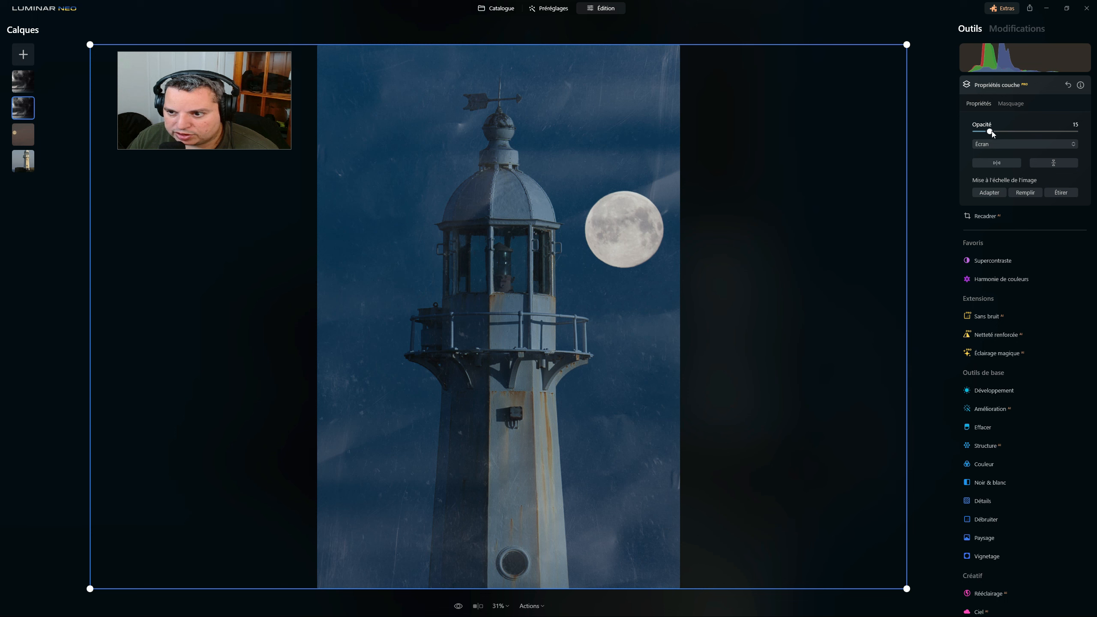
pyautogui.click(13, 84)
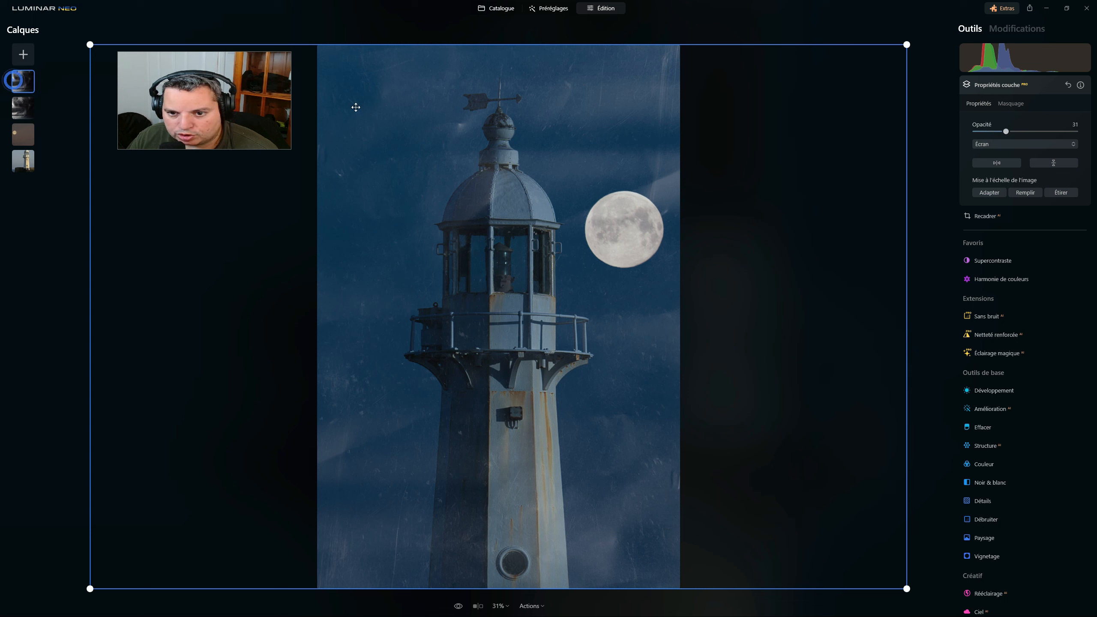
pyautogui.moveTo(1005, 133); pyautogui.dragTo(989, 132)
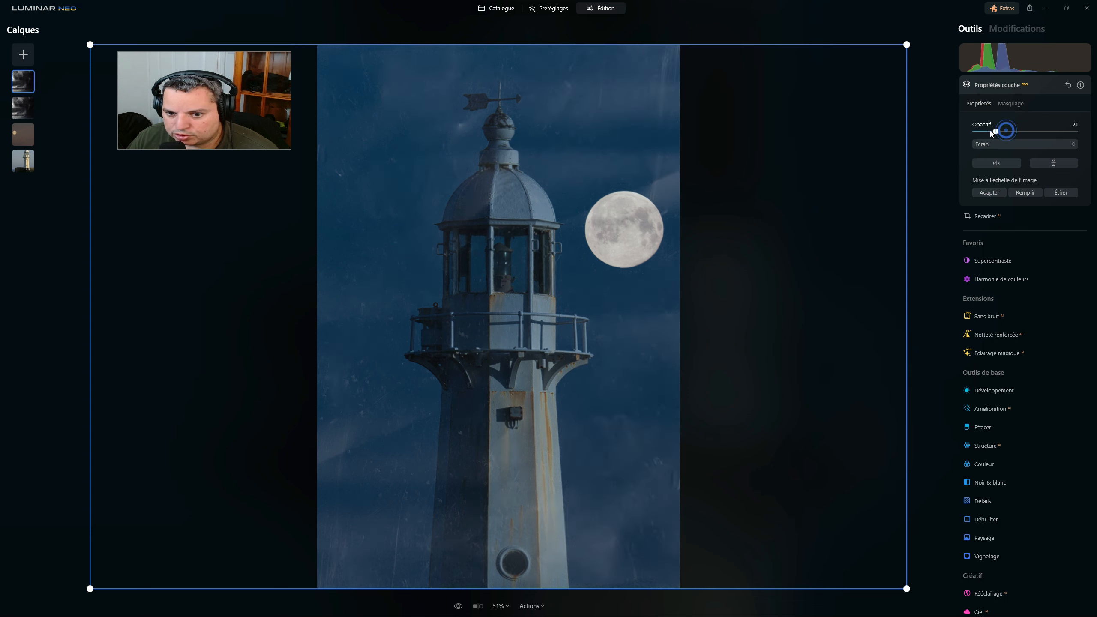
pyautogui.click(1004, 86)
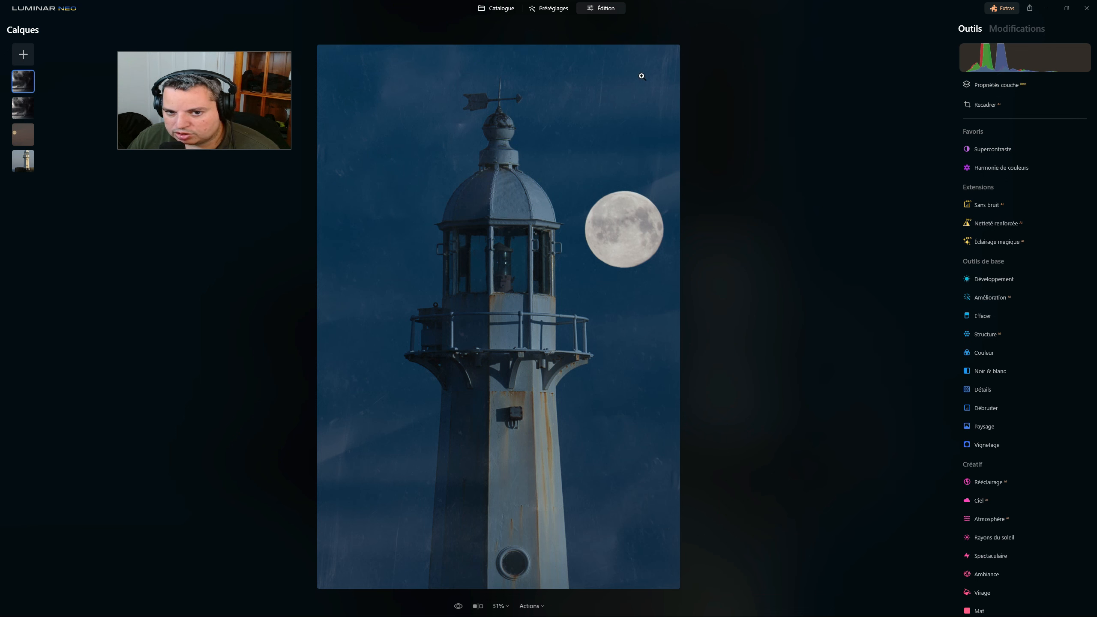